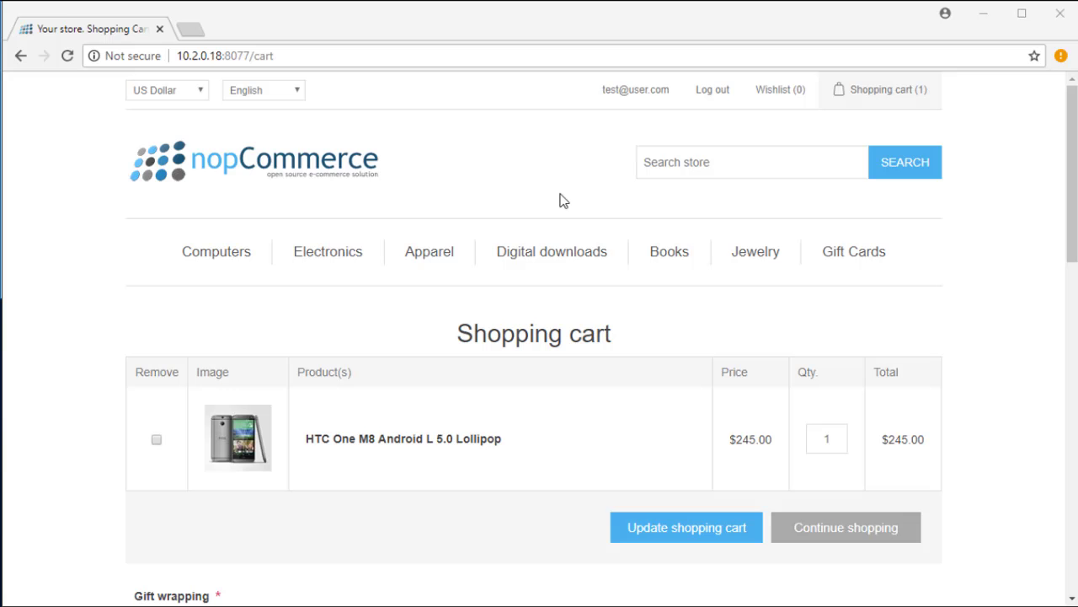
Agree to the terms of service for the shopping cart and proceed to checkout.
scroll(563, 200, "down", 7)
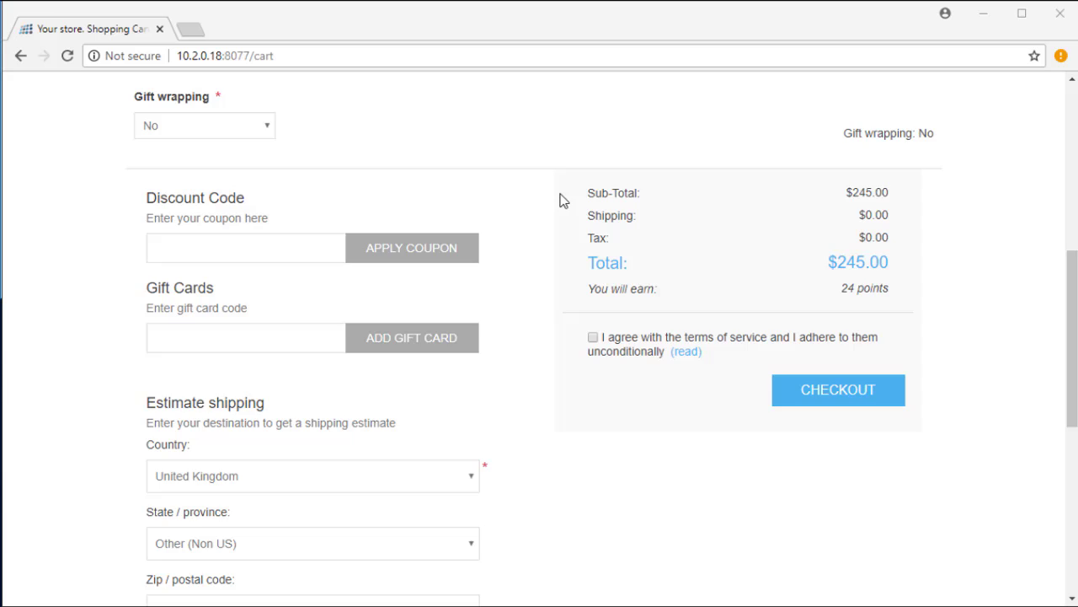
left_click(593, 174)
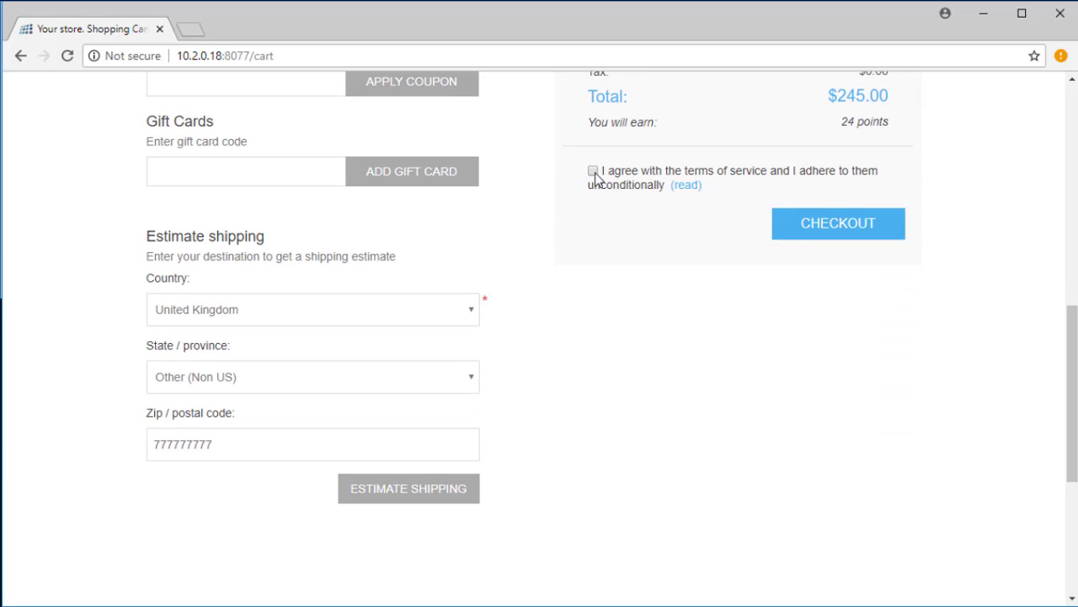
left_click(836, 231)
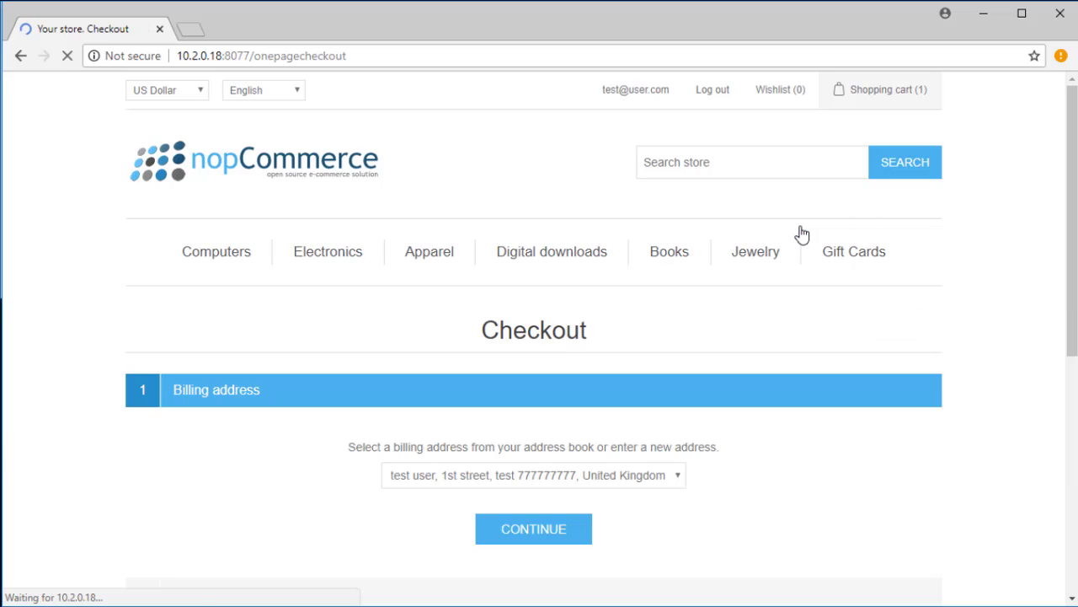
Accept the saved billing and shipping addresses and continue to the shipping method stage.
scroll(450, 331, "down", 2)
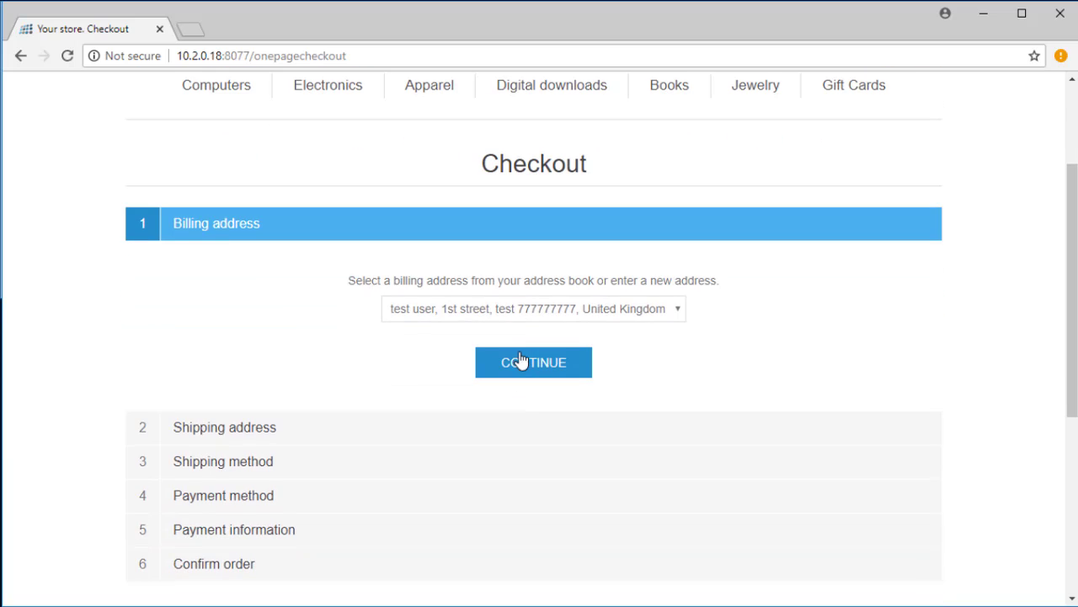
left_click(521, 363)
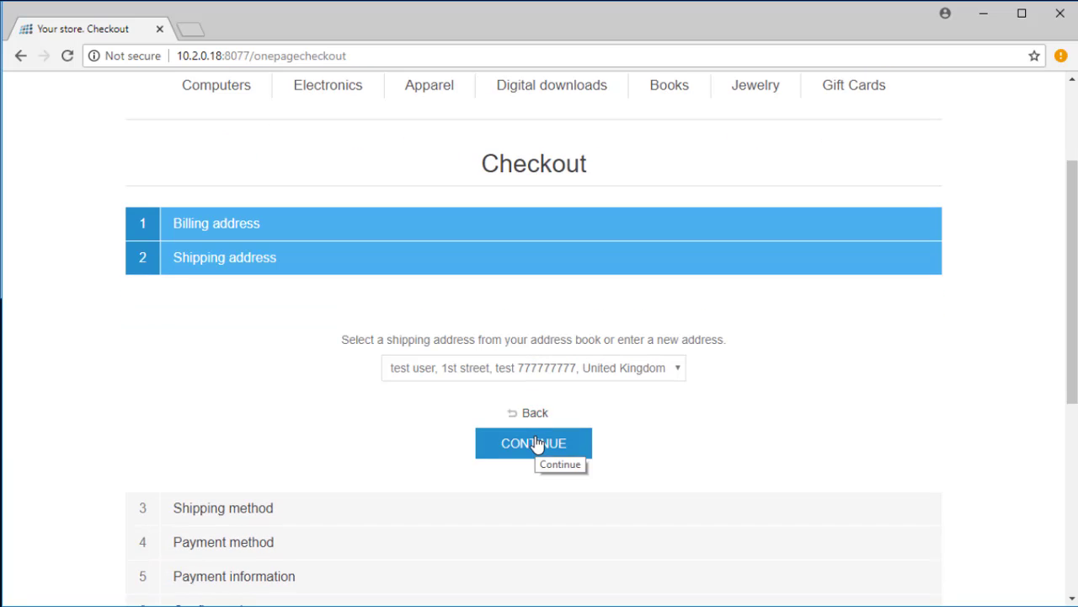
left_click(539, 443)
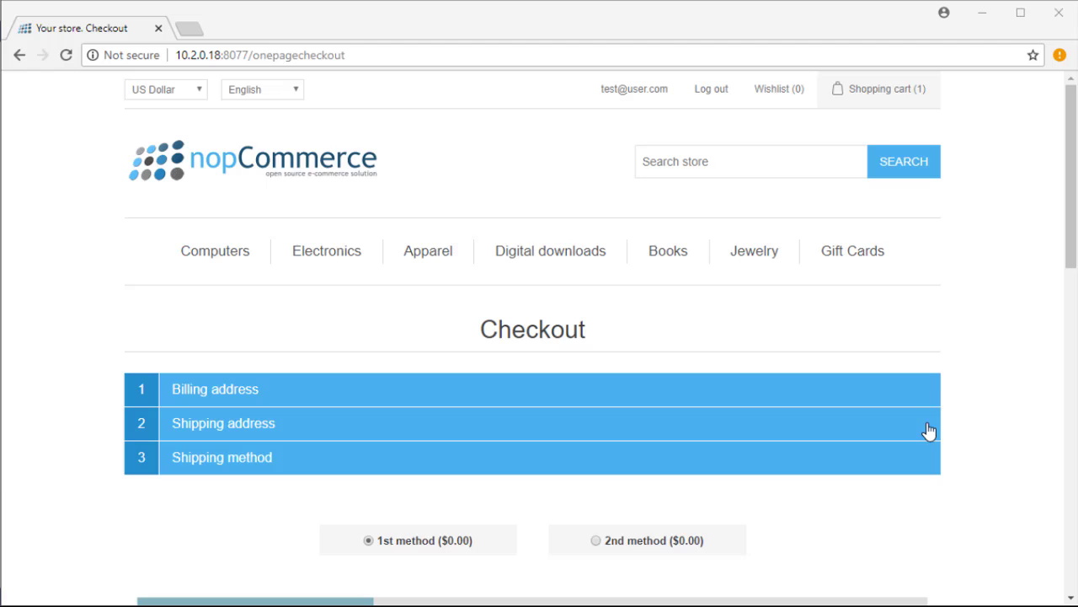
Compare the delivery slots of both shipping methods, then submit the 2nd method with Wednesday, August 22, 2018, 10 am - 13 pm.
scroll(929, 496, "down", 5)
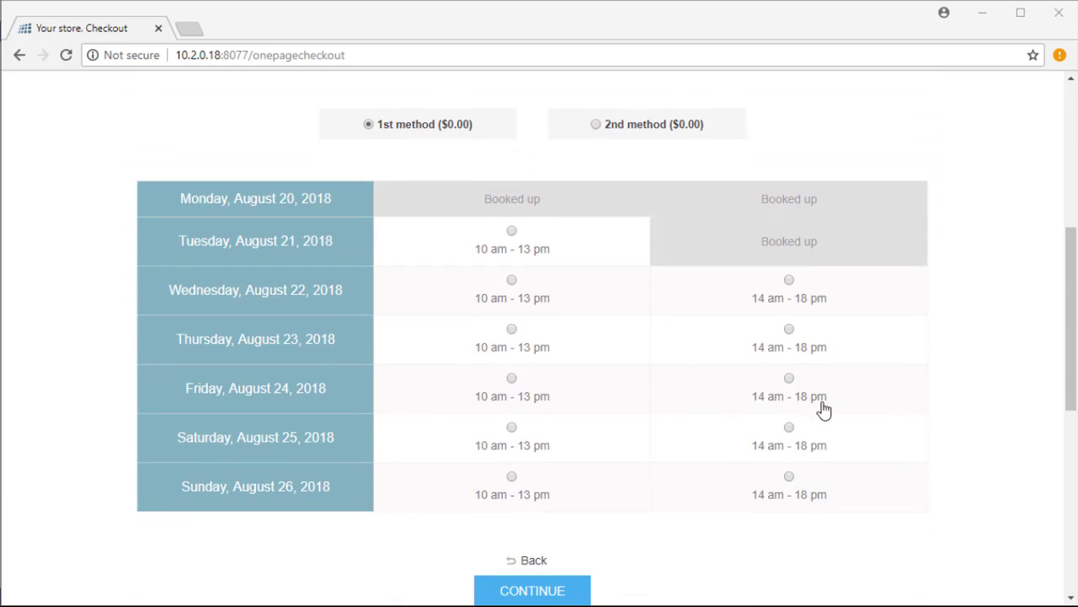
left_click(596, 125)
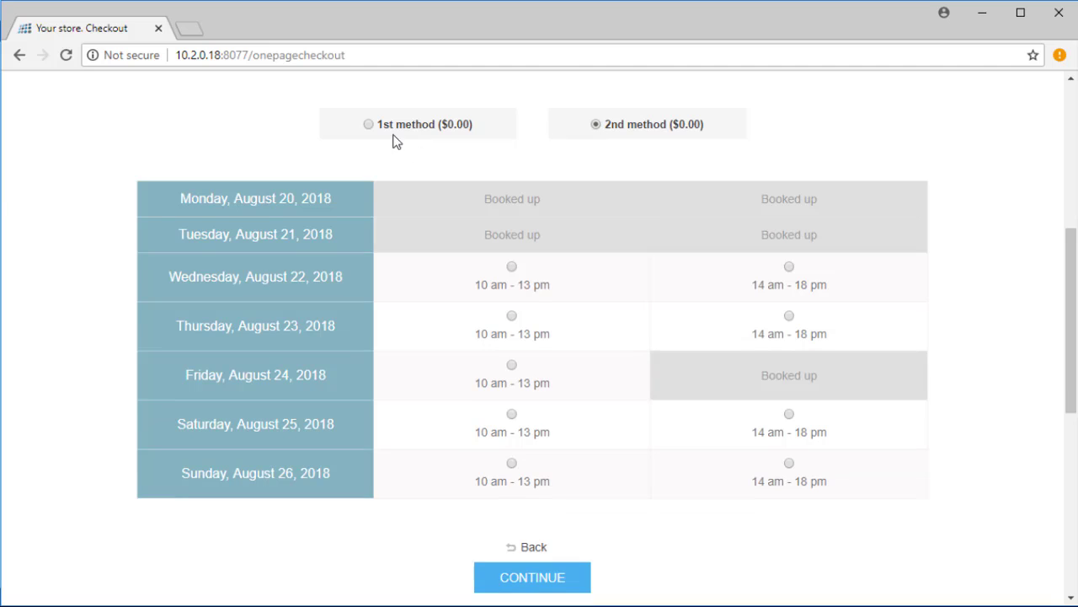
left_click(368, 124)
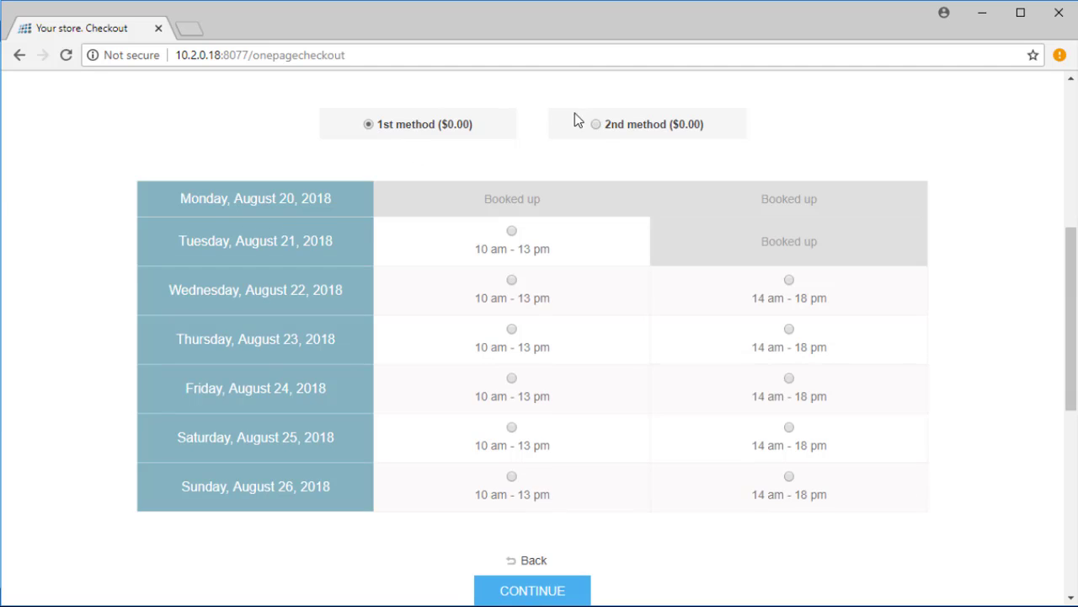
left_click(596, 125)
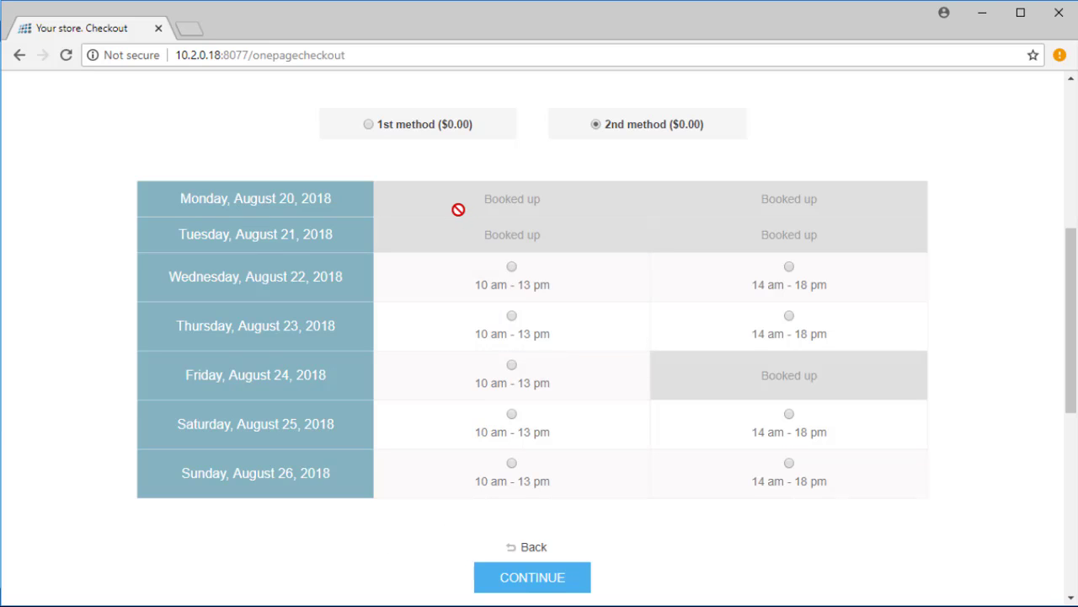
left_click(513, 268)
left_click(503, 579)
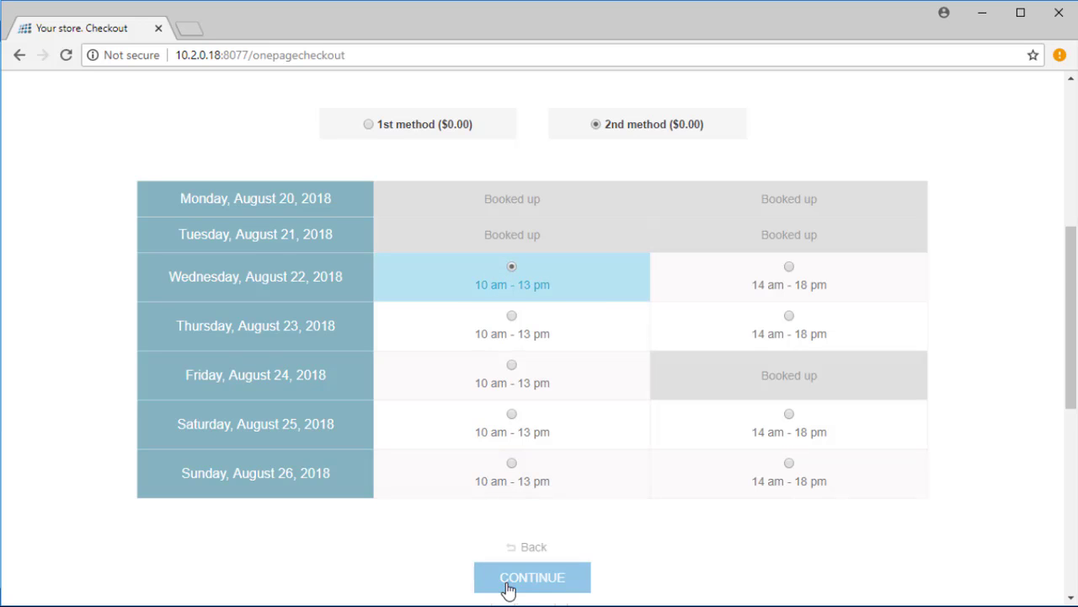
Place the order with the preset payment options and open its order details to view the delivery date and time.
left_click(520, 283)
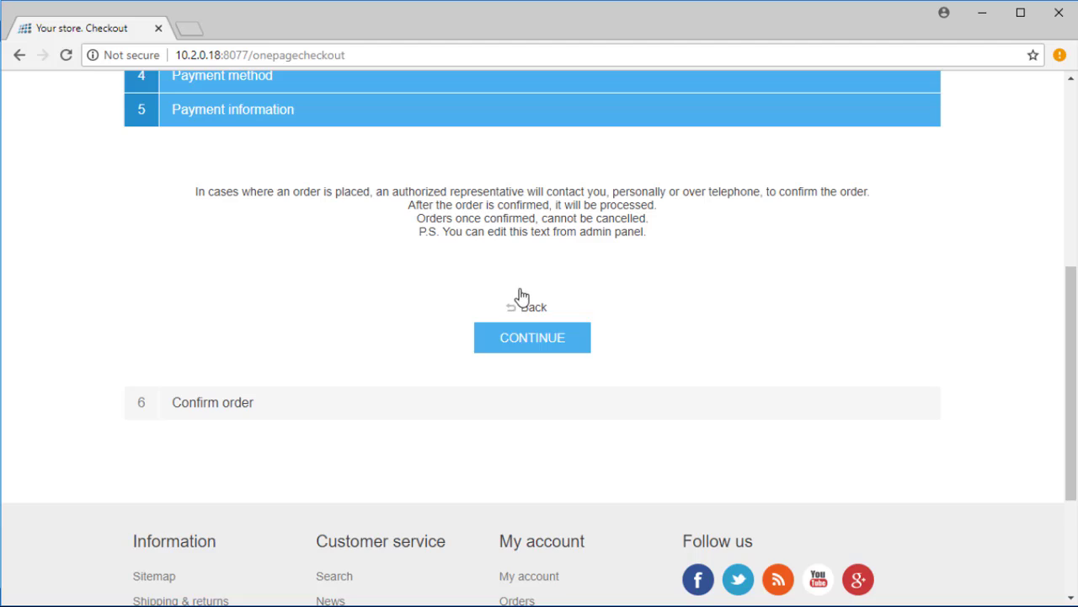
left_click(521, 339)
scroll(548, 423, "down", 4)
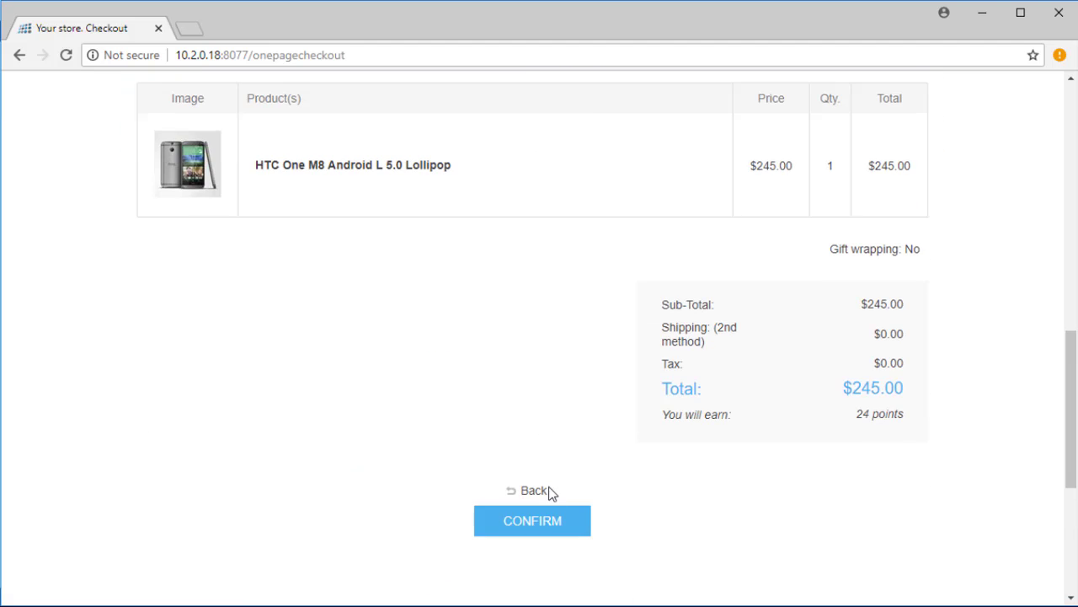
left_click(555, 520)
left_click(539, 462)
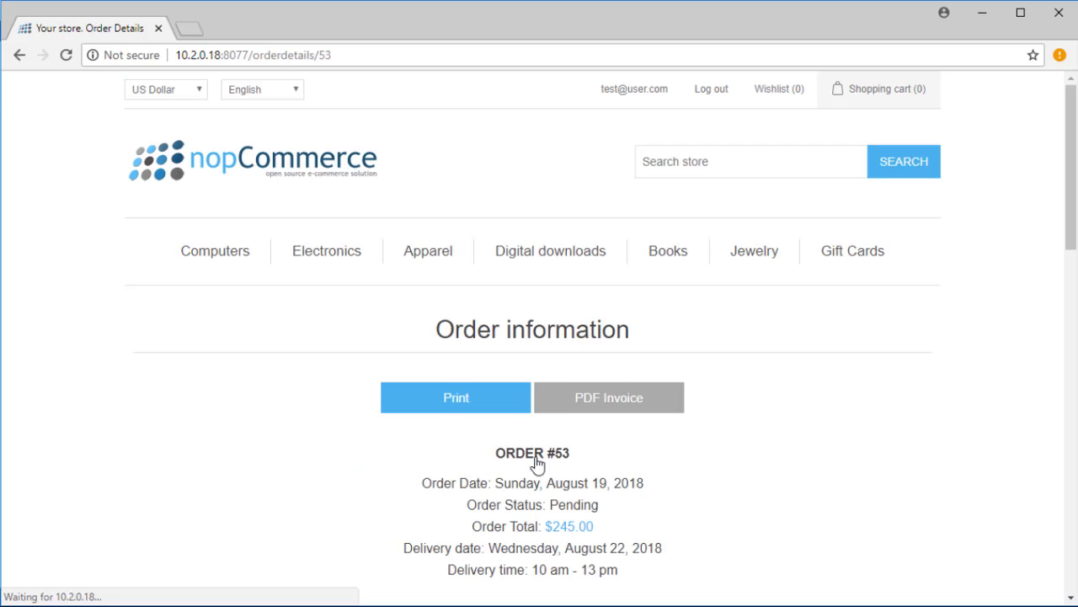
scroll(537, 464, "down", 2)
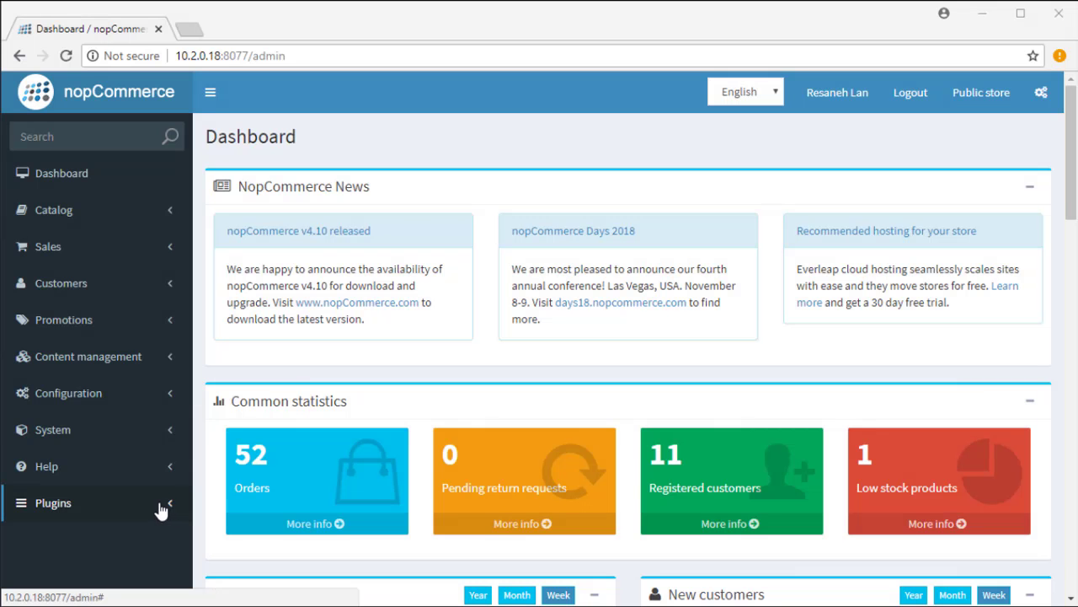
In the store administration, show the configuration pages of the Delivery scheduling plugin.
left_click(162, 505)
left_click(149, 537)
scroll(147, 540, "down", 2)
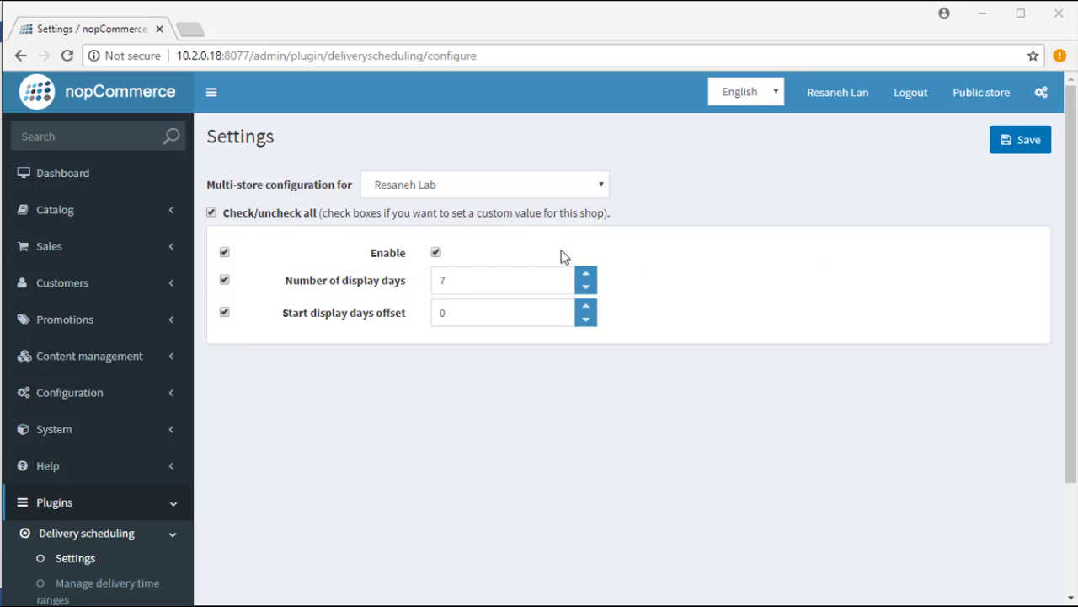
For the Resaneh Lab store, keep delivery scheduling enabled, set the start display days offset to 1, and save the settings.
left_click(436, 253)
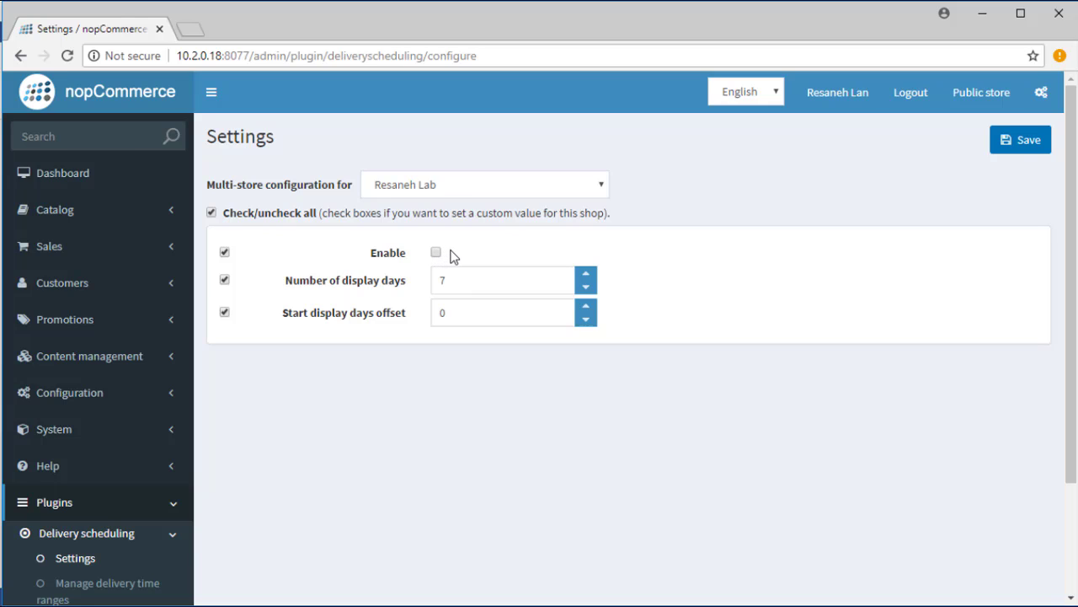
left_click(436, 253)
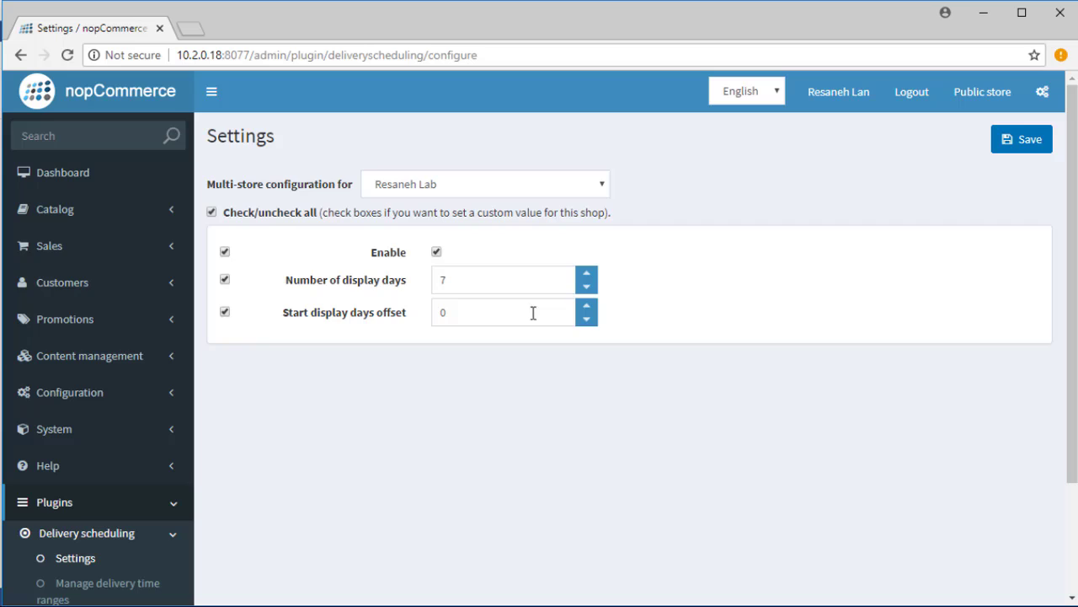
double_click(444, 312)
type("1")
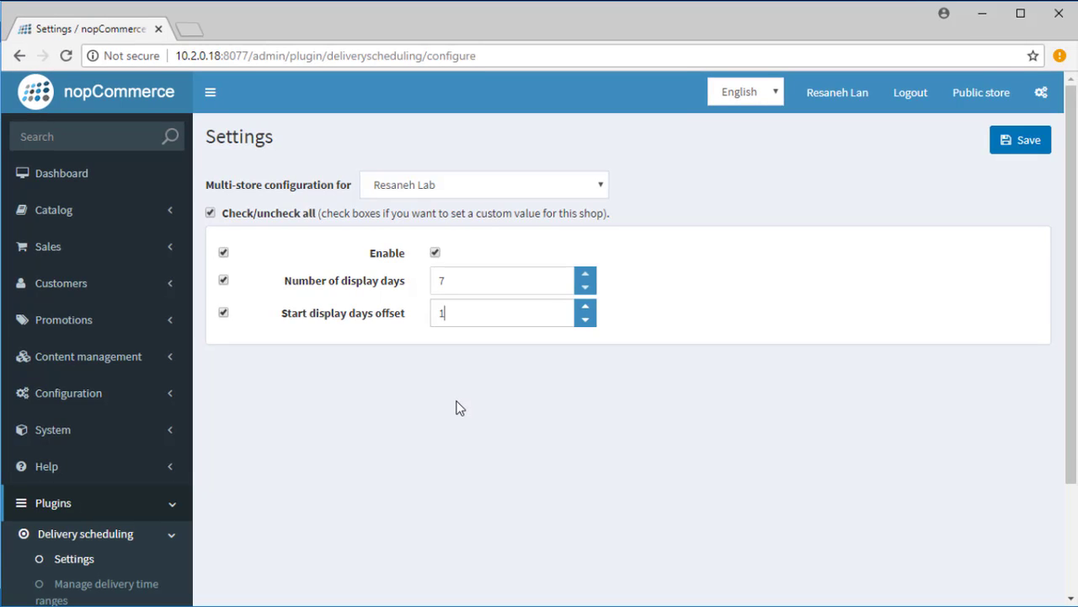
left_click(600, 185)
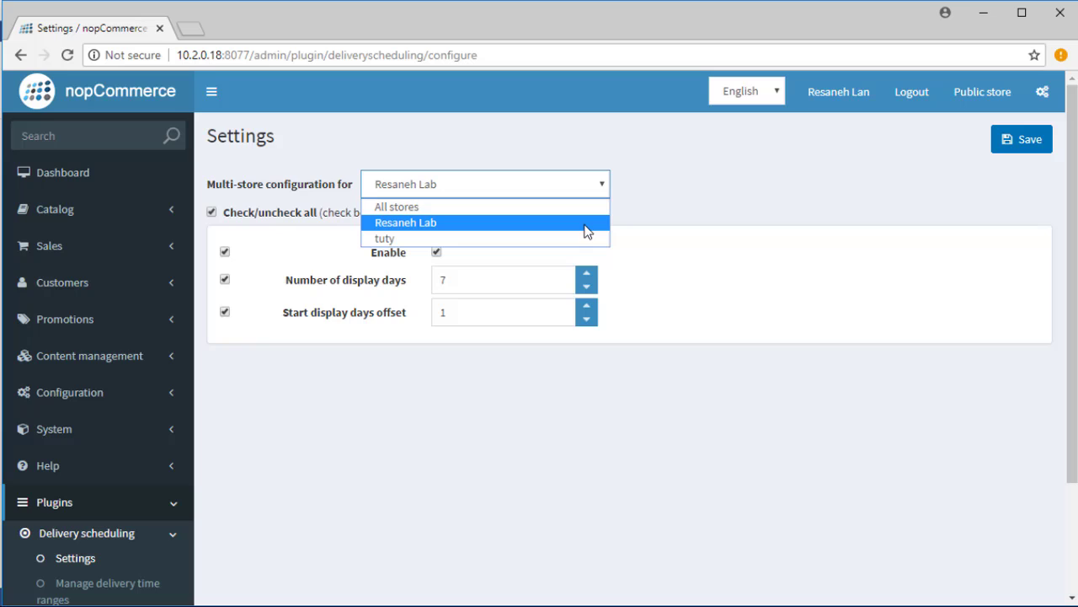
left_click(587, 222)
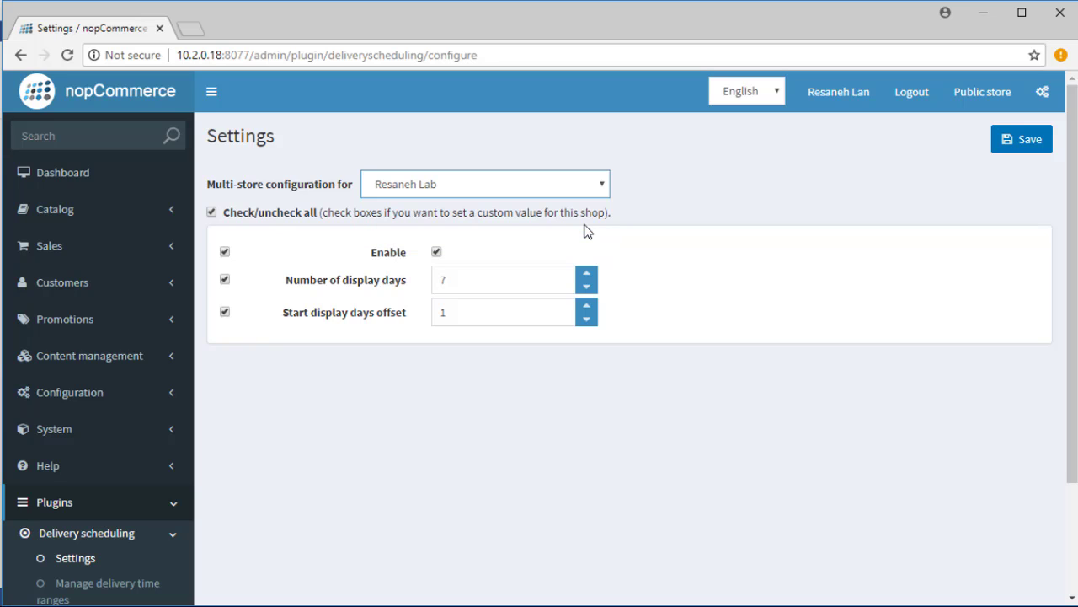
left_click(1023, 145)
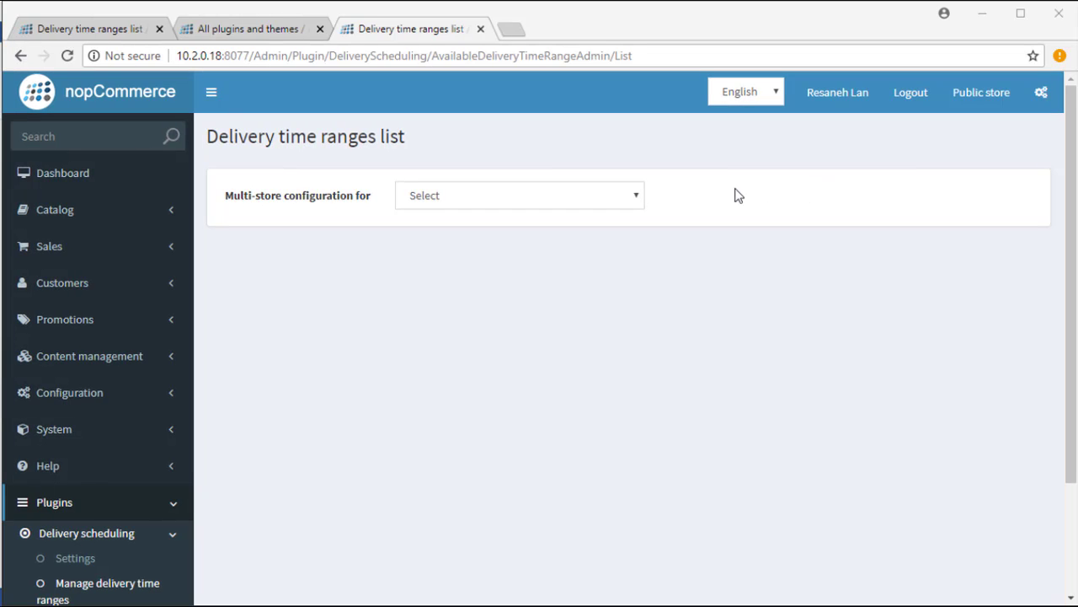
Add and save a delivery time range of "7am to 12pm" for the Resaneh Lab store.
left_click(632, 197)
left_click(616, 234)
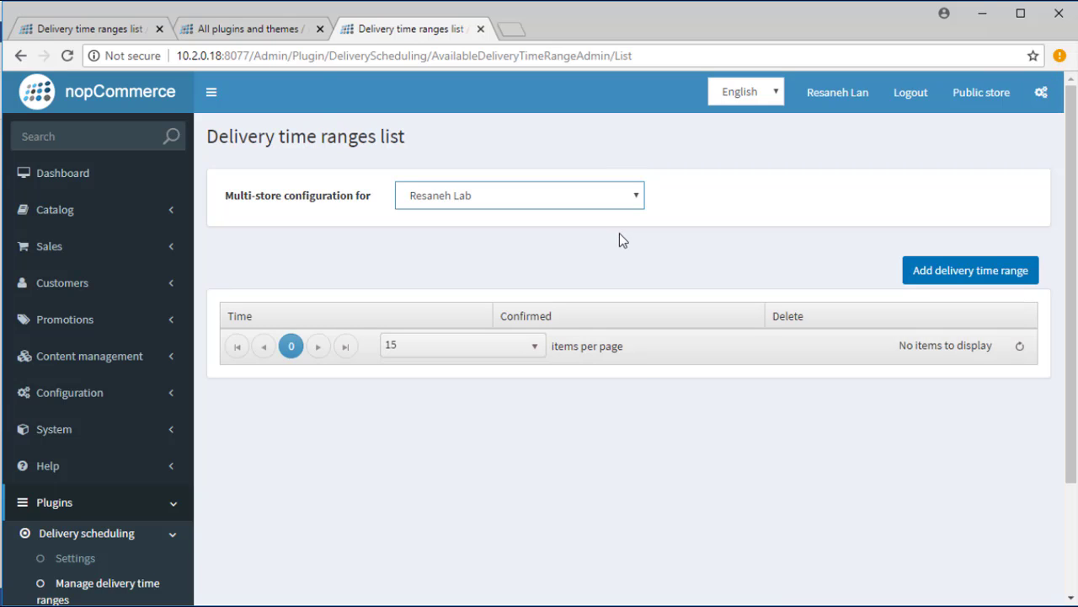
left_click(943, 272)
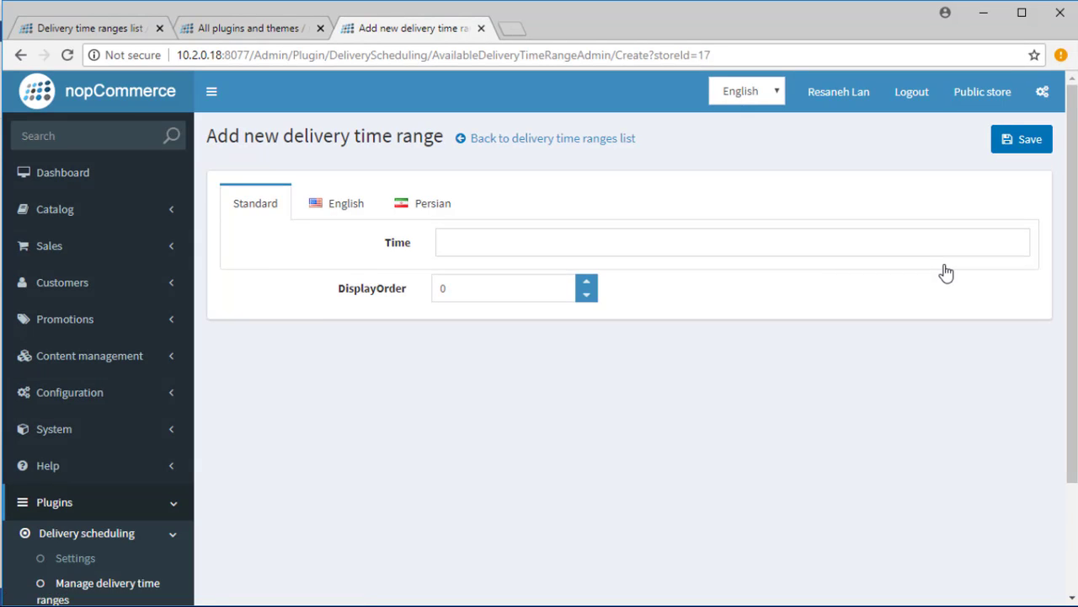
left_click(830, 248)
type("7am to 12pm")
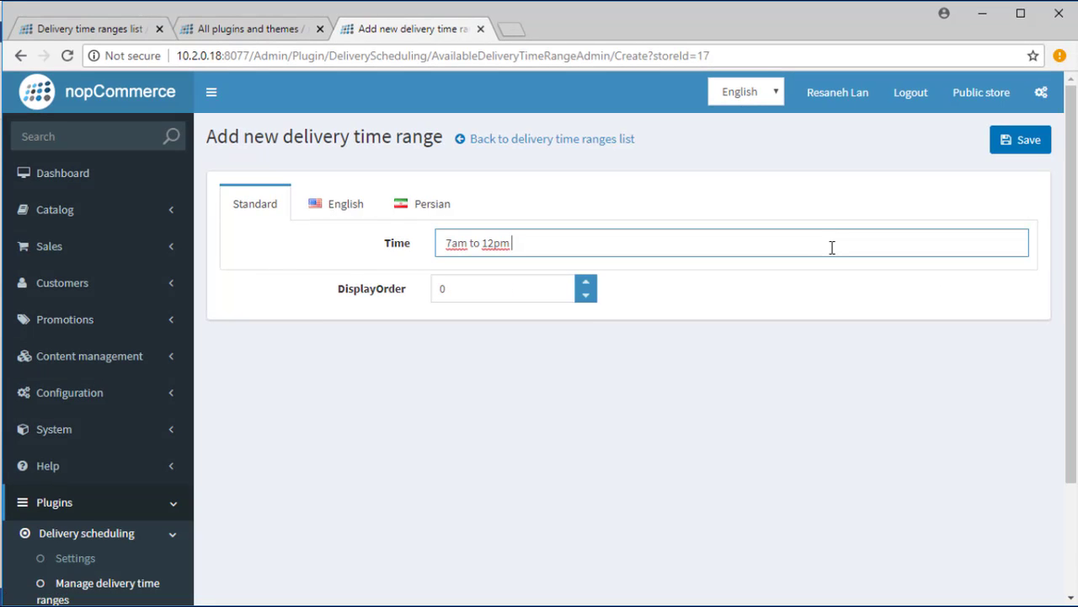
left_click(1019, 150)
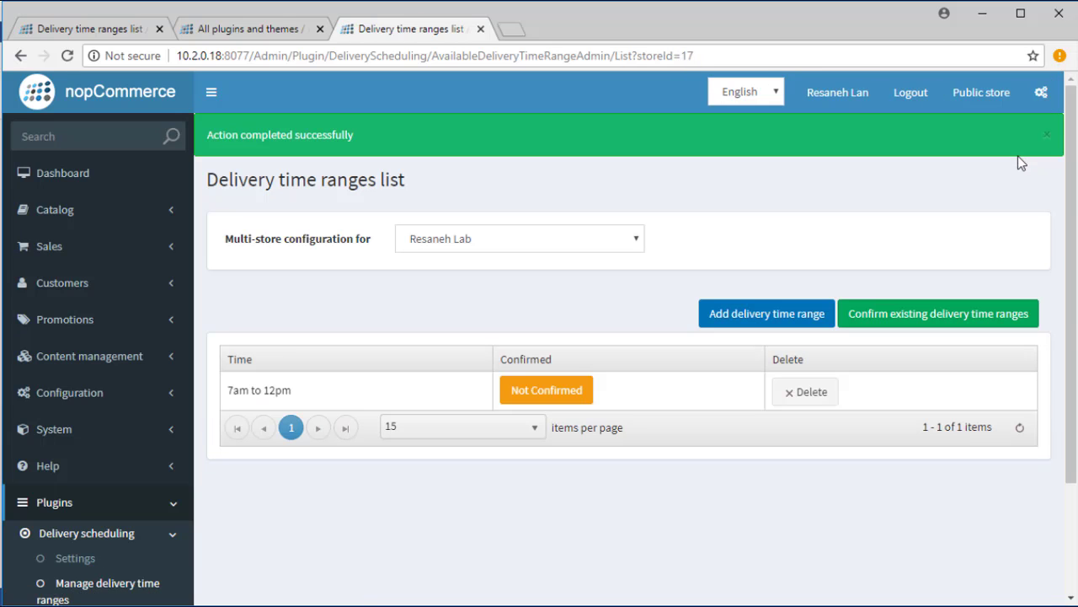
Add and save a second delivery time range of "1am to 6pm", and confirm the existing delivery time ranges.
left_click(797, 312)
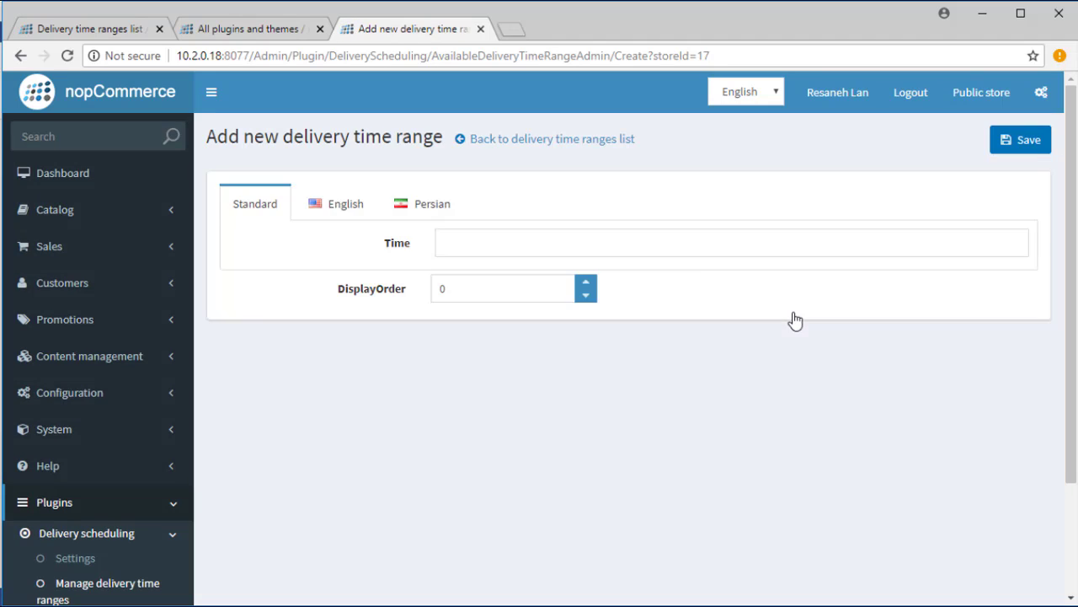
left_click(683, 246)
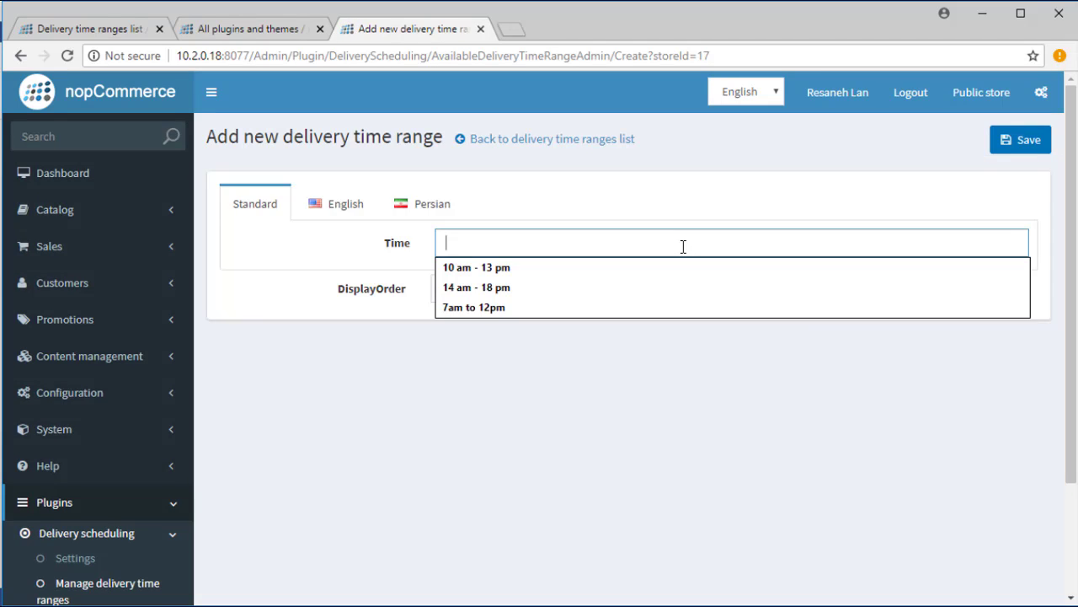
type("1am to 6pm")
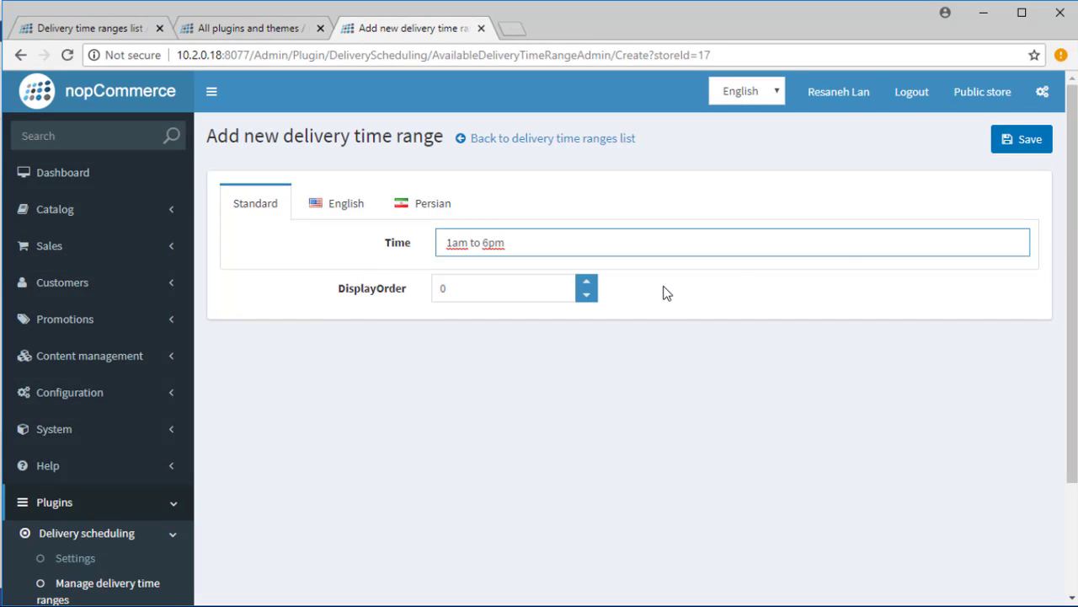
left_click(1004, 139)
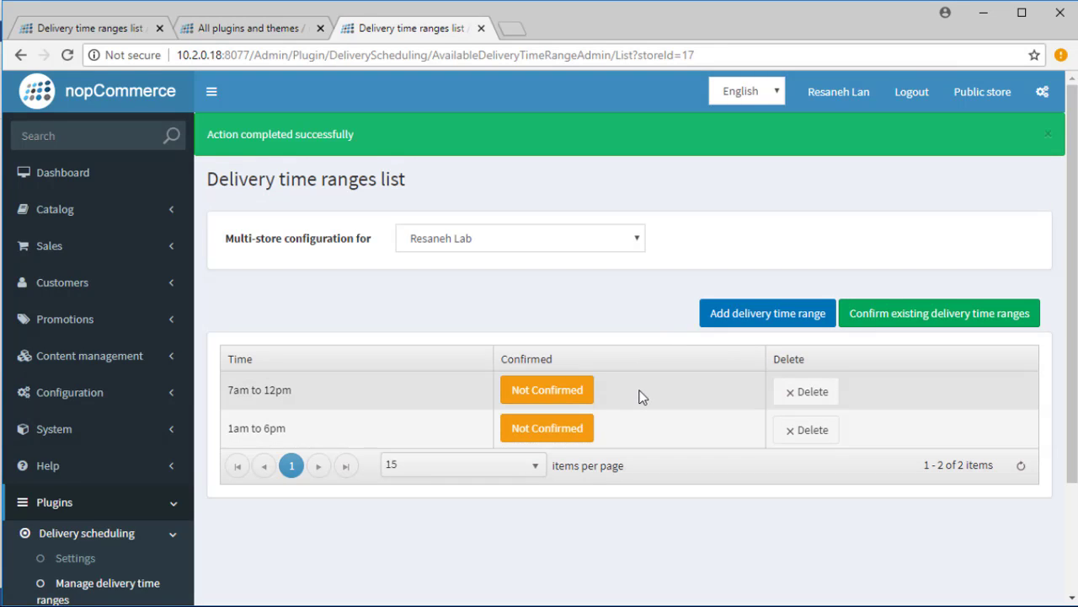
left_click(927, 325)
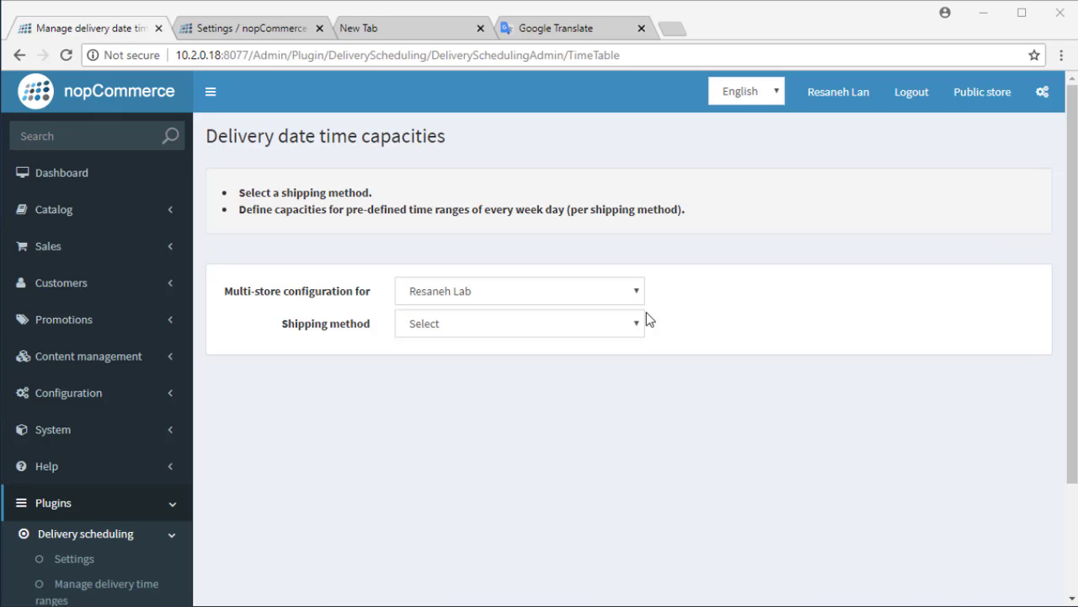
For the "1st method" shipping method, set Monday's capacity to 07 for 7am to 12pm and 6 for 1am to 6pm.
left_click(603, 322)
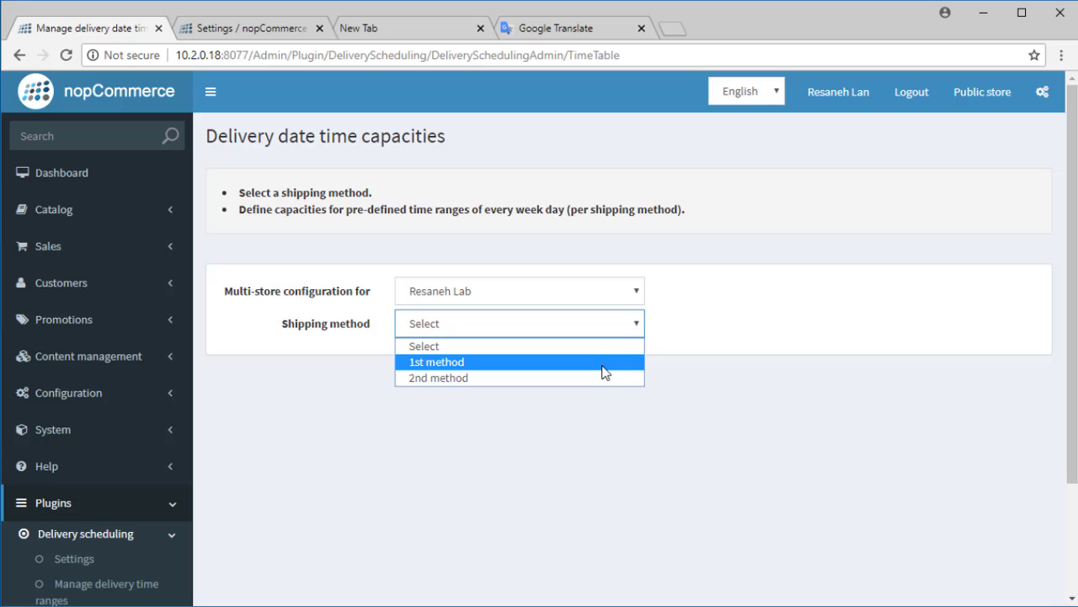
left_click(602, 363)
scroll(600, 372, "down", 4)
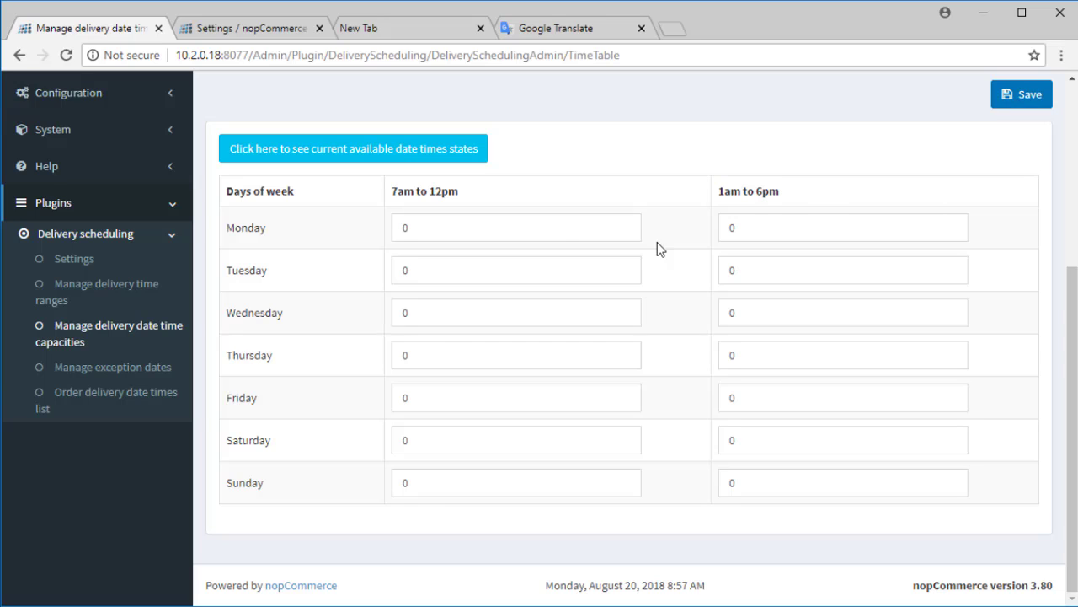
left_click(404, 224)
double_click(401, 228)
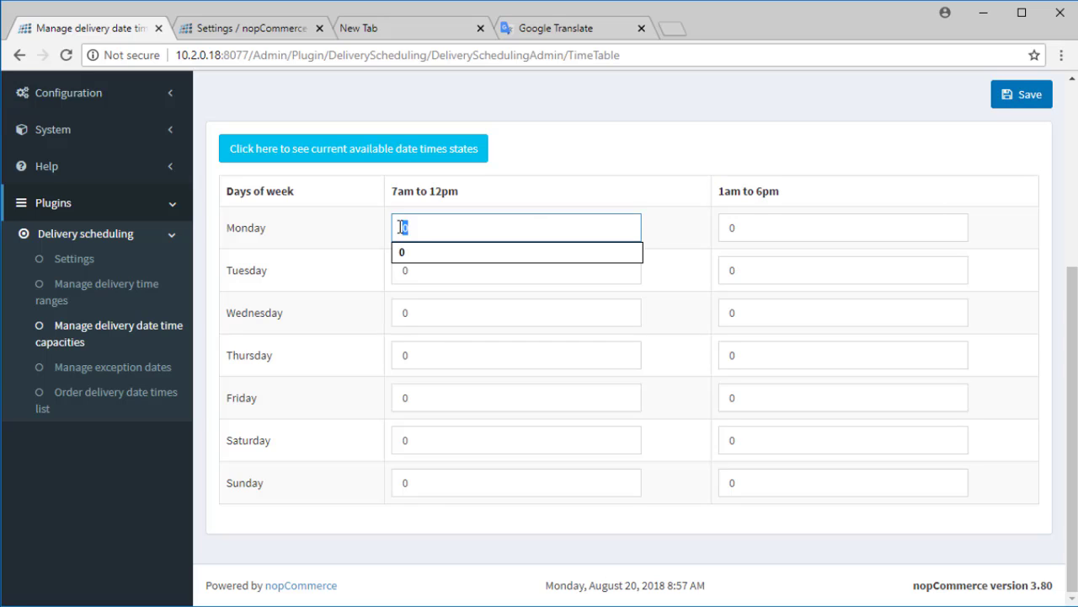
type("07")
double_click(731, 229)
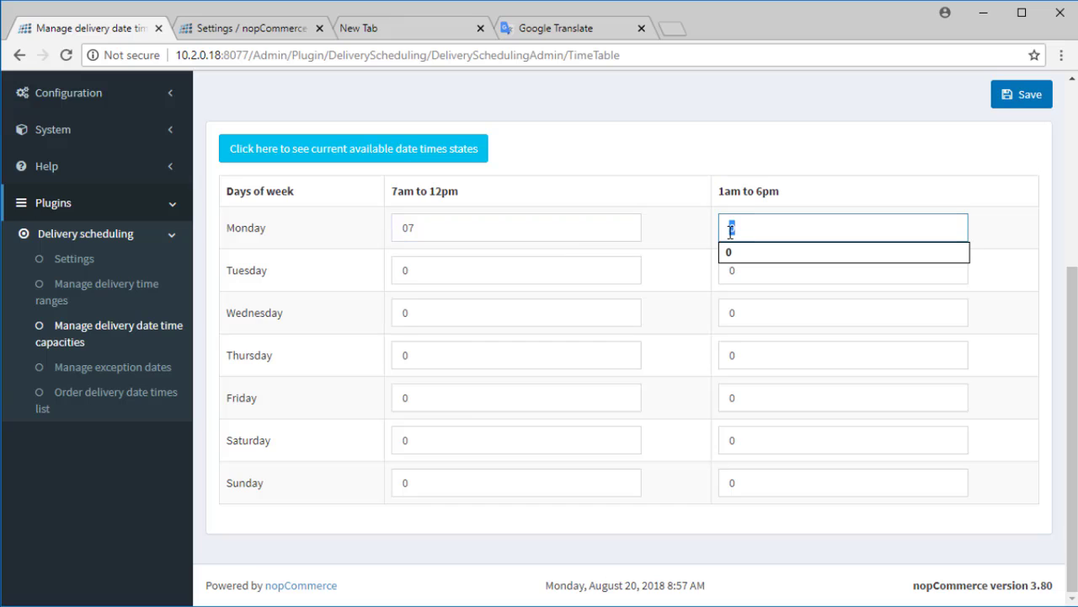
type("6")
Set Tuesday's delivery capacity to 4 for 7am to 12pm and 9 for 1am to 6pm.
left_click(433, 266)
double_click(402, 268)
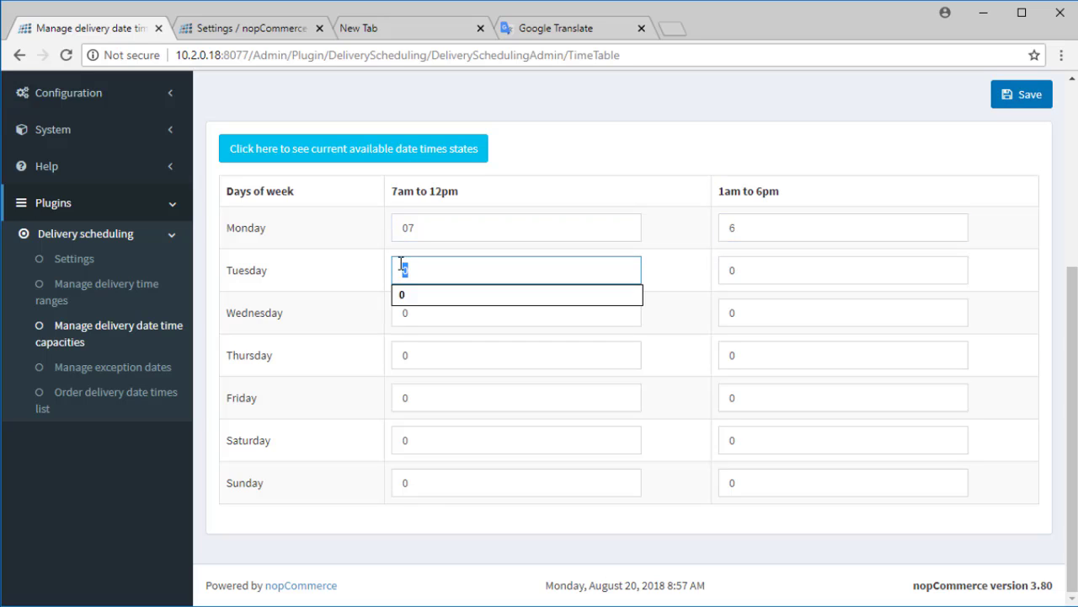
type("4")
left_click(748, 271)
double_click(729, 270)
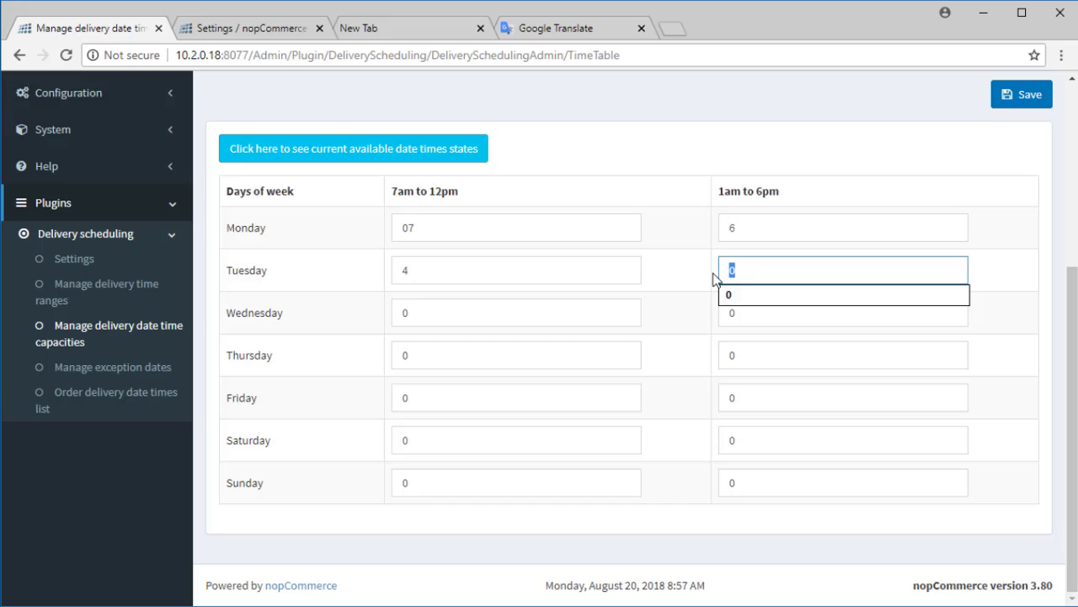
type("9")
Set Wednesday's delivery capacity to 20 for 7am to 12pm and 40 for 1am to 6pm.
double_click(393, 314)
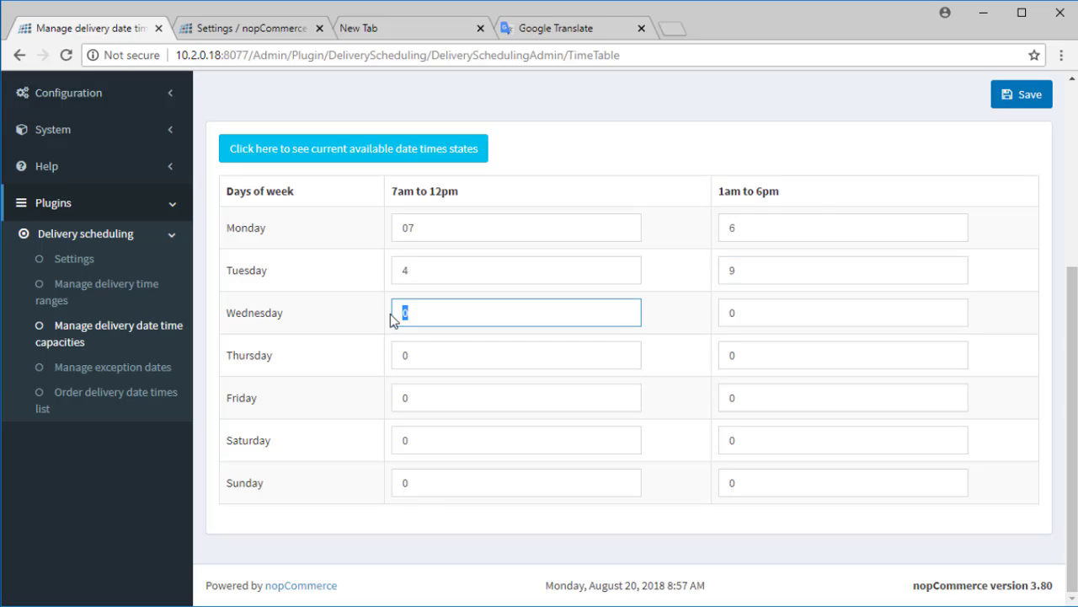
type("20")
double_click(721, 316)
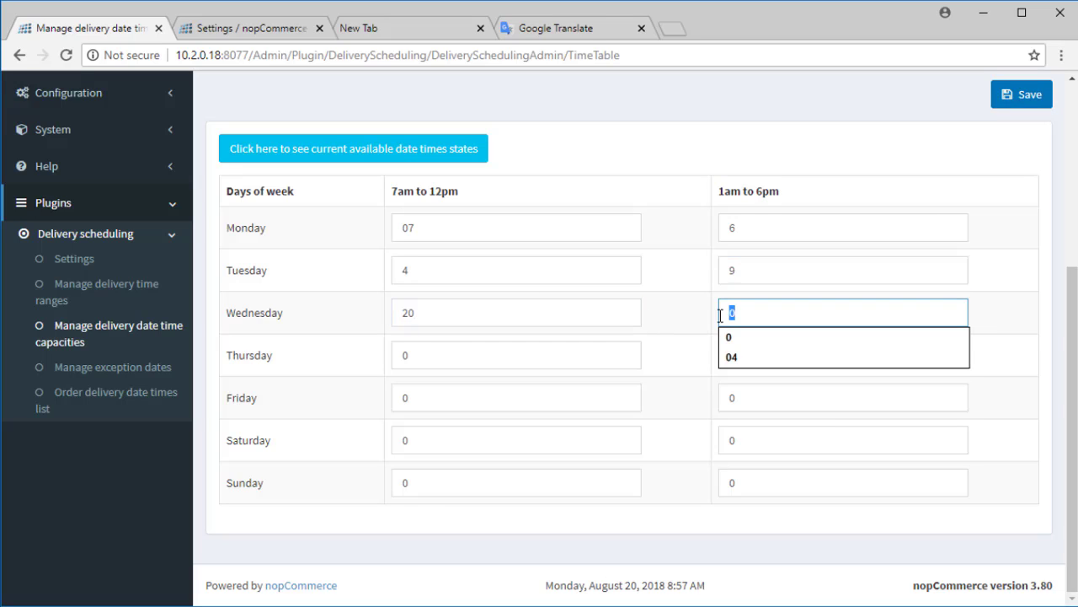
type("40")
Set Thursday's capacity to 04 for 7am to 12pm and 3 for 1am to 6pm, and save the capacities.
left_click(509, 348)
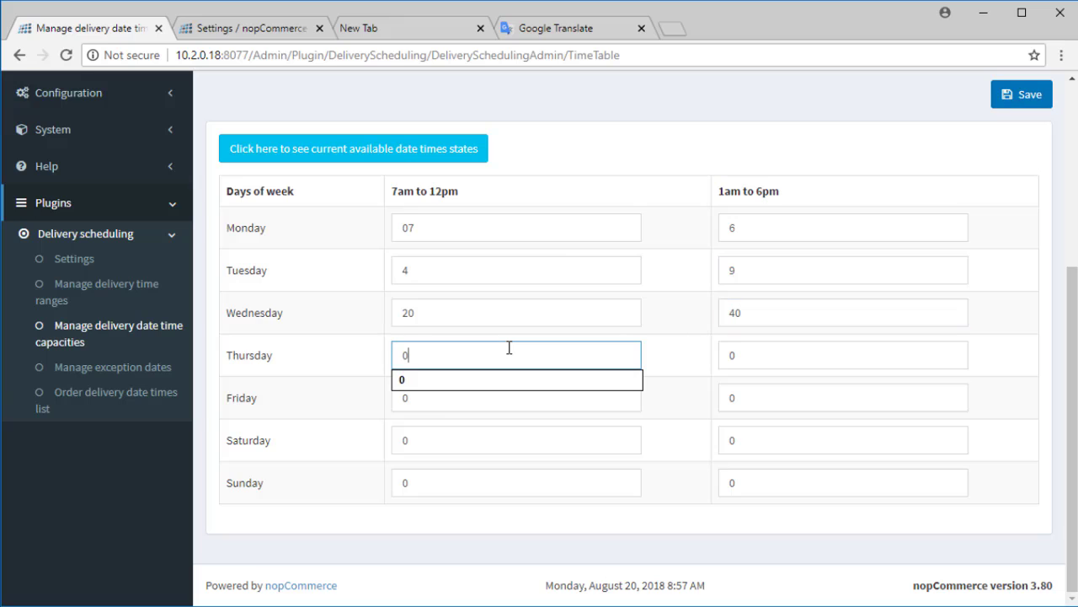
type("4")
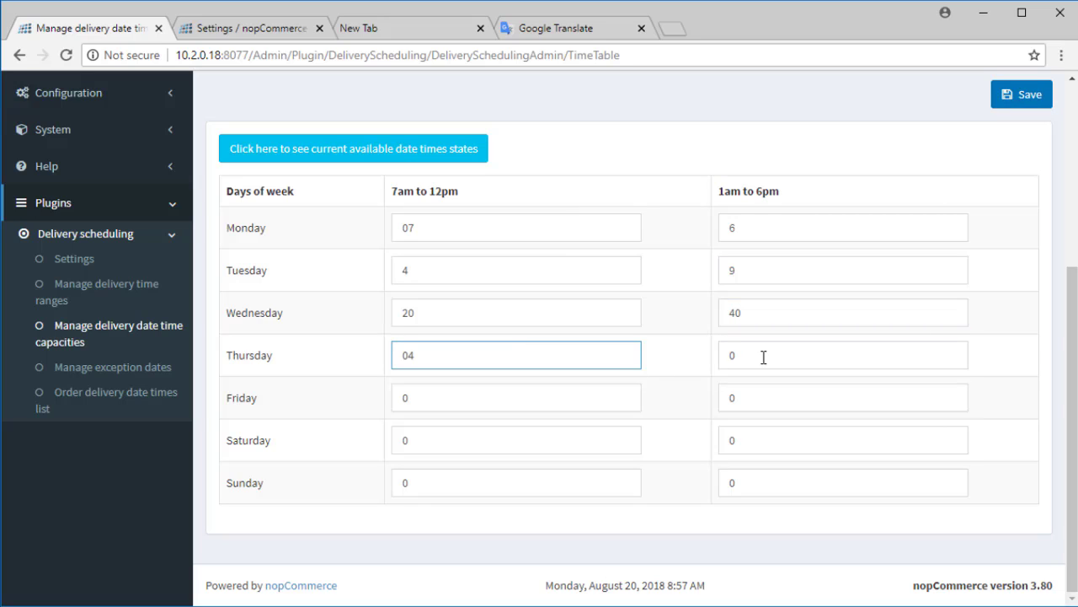
double_click(721, 357)
type("3")
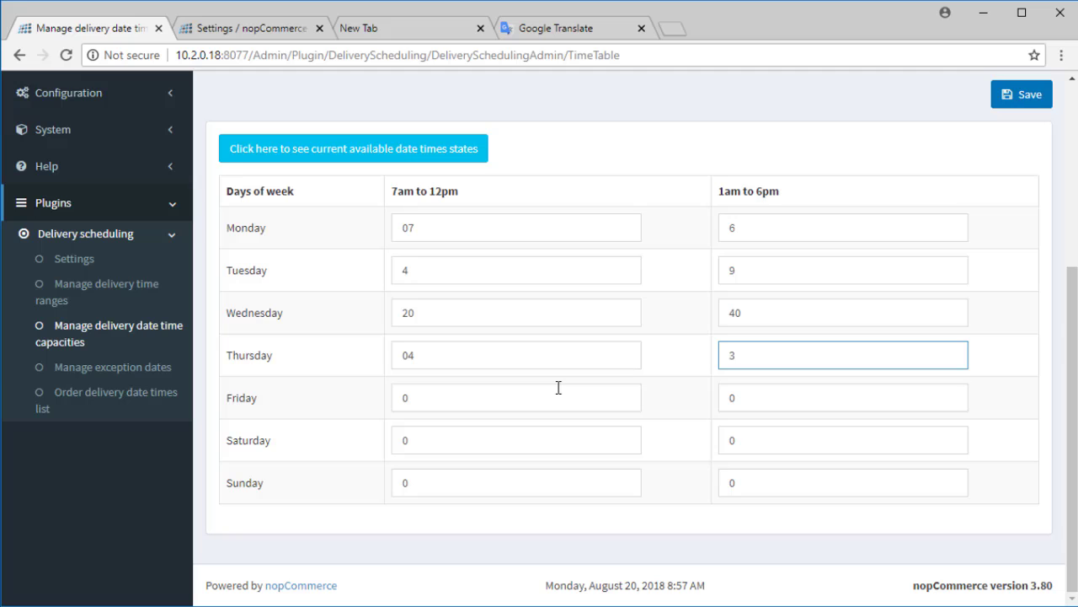
left_click(1017, 95)
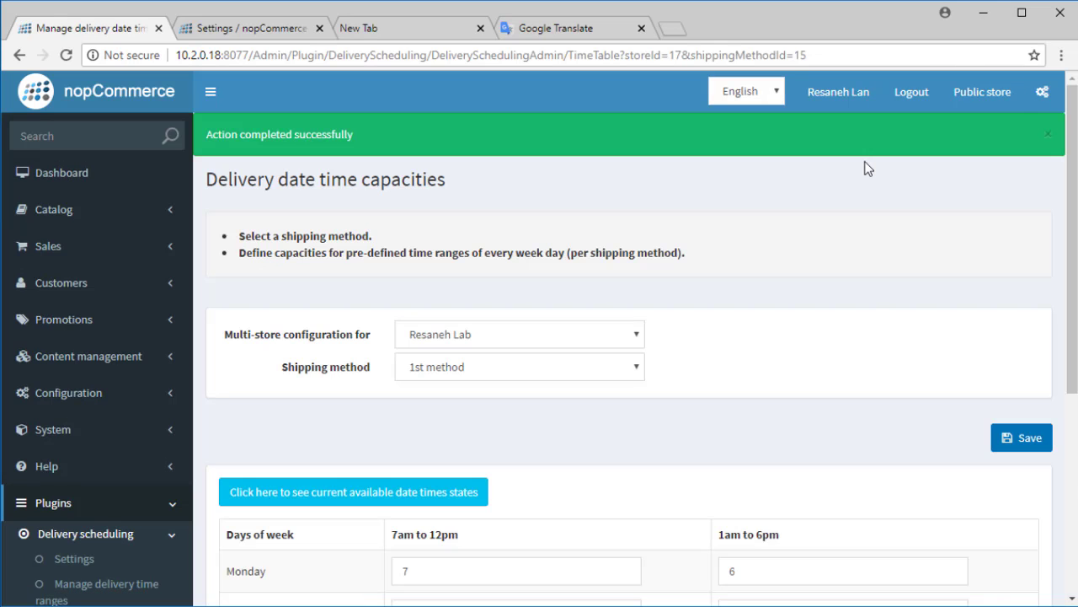
Review the saved weekday capacities and view the current available date times in their separate window.
scroll(868, 285, "down", 4)
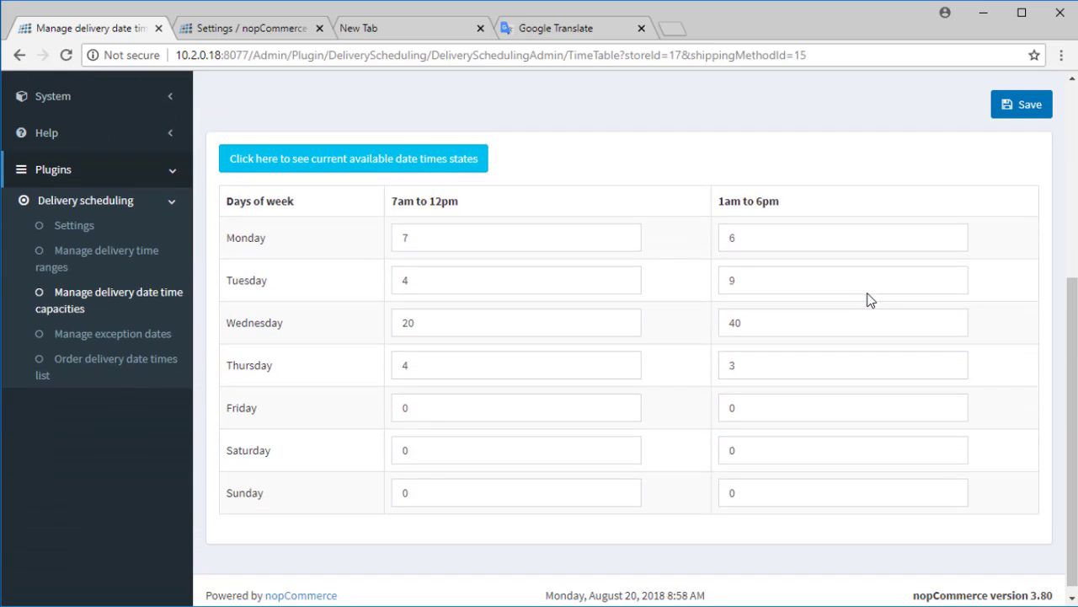
scroll(867, 300, "down", 1)
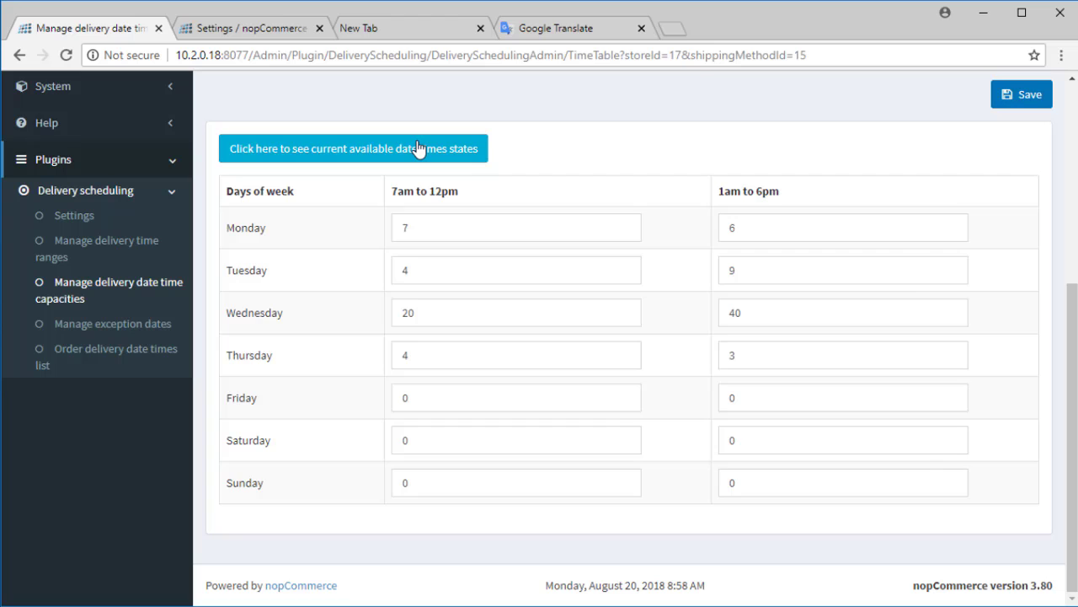
left_click(449, 152)
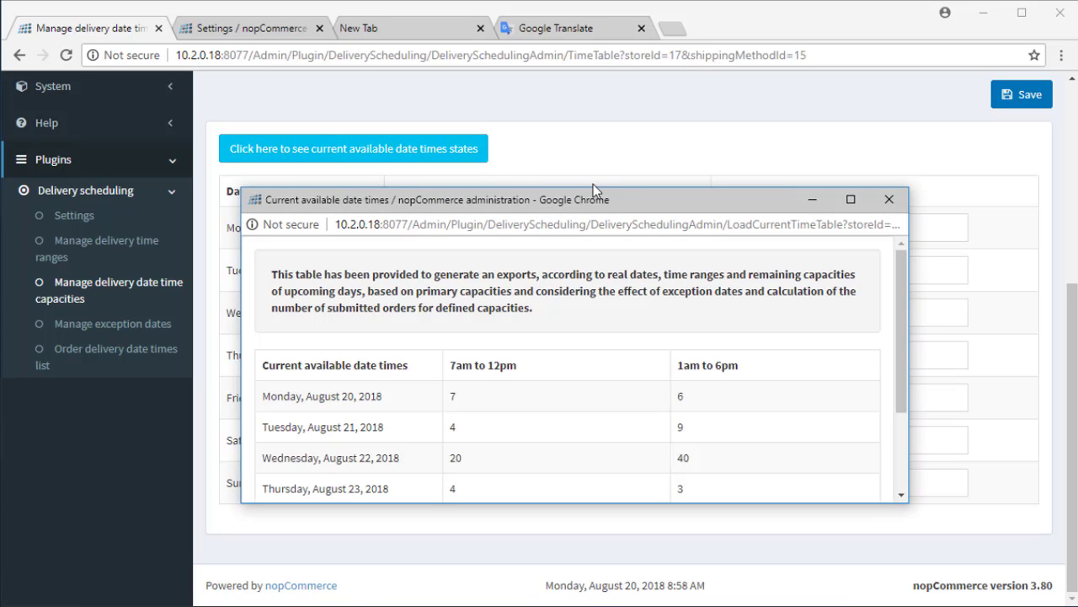
left_click_drag(590, 187, 656, 13)
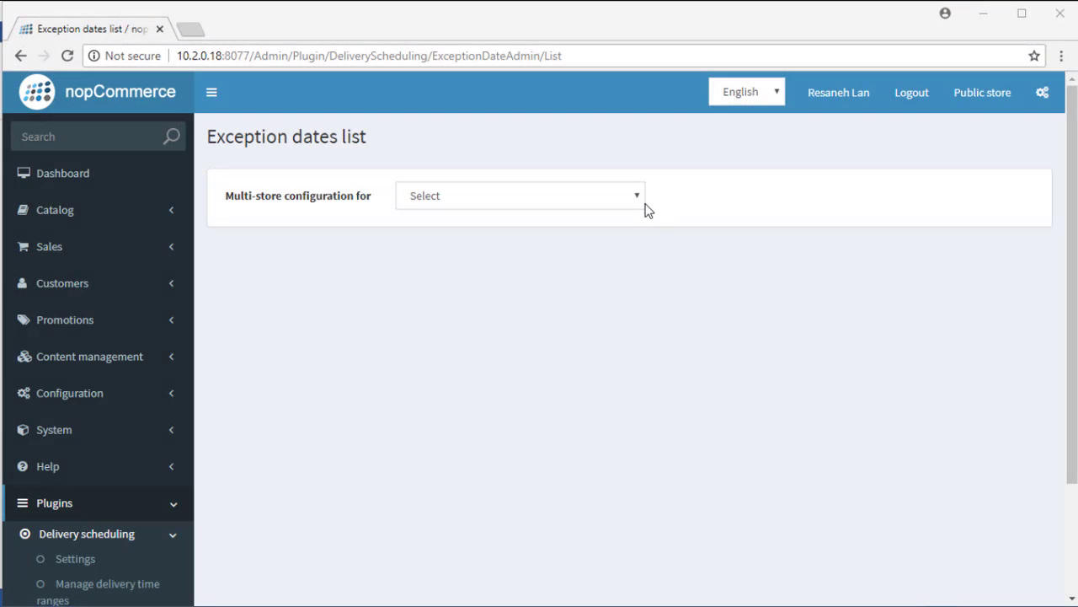
Start a new exception date for the Resaneh Lab store and title it "holidaY".
left_click(628, 200)
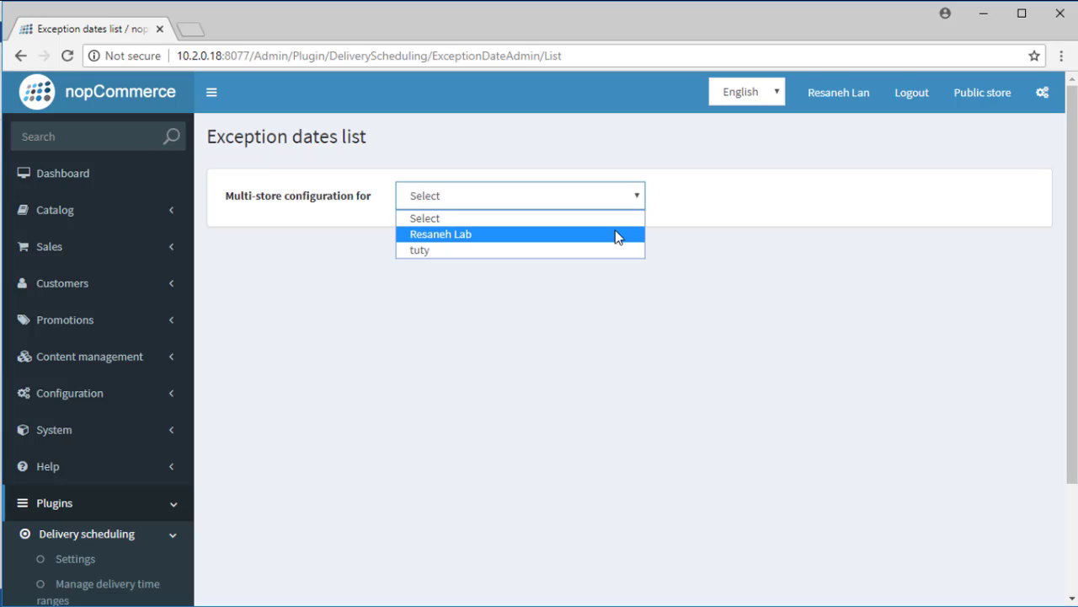
left_click(616, 232)
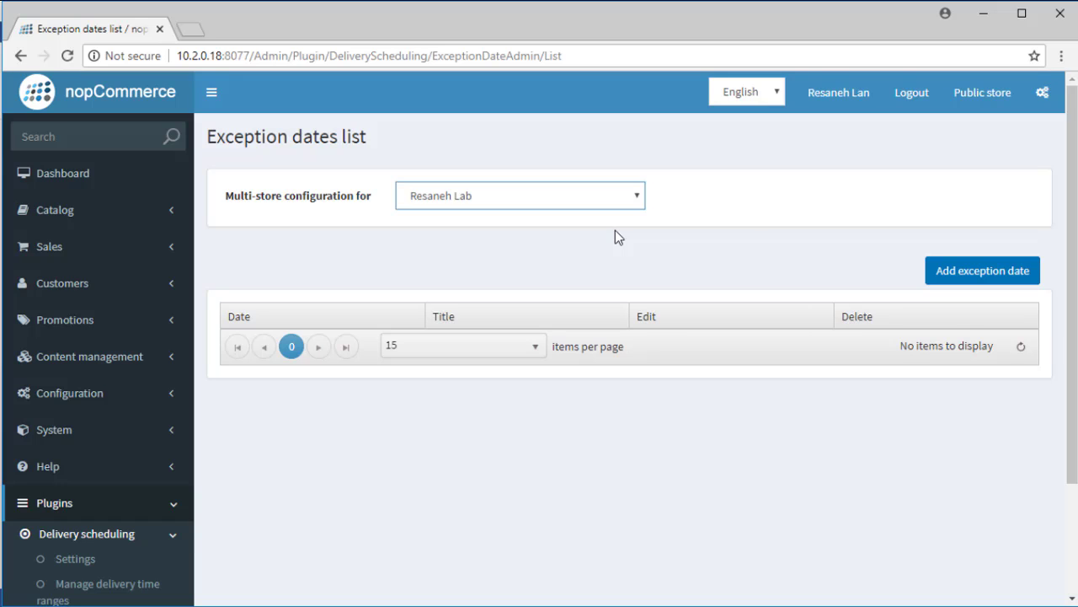
left_click(980, 281)
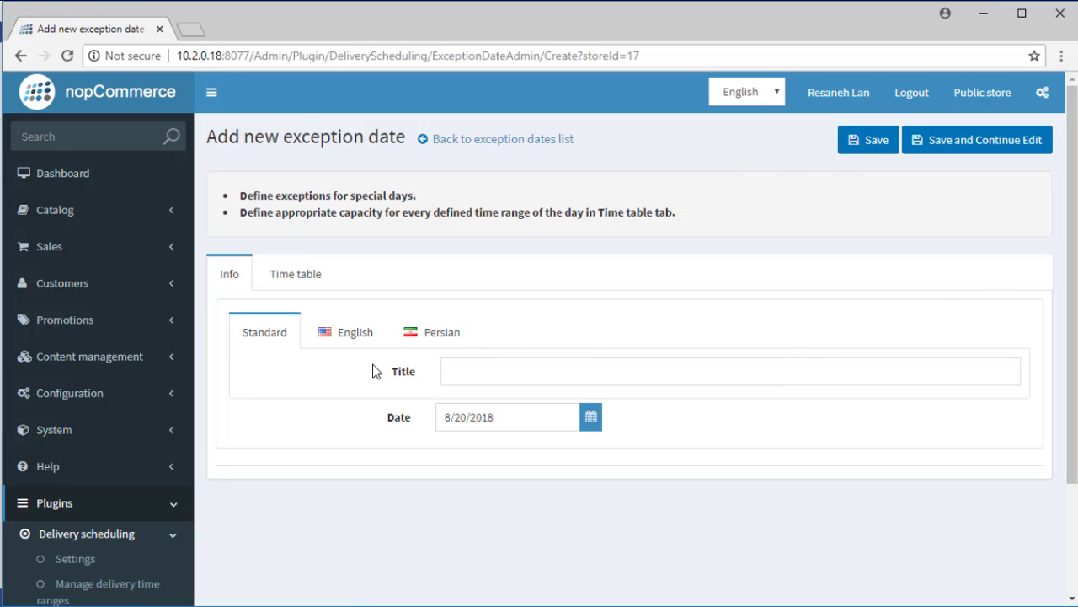
left_click(513, 373)
key("Down")
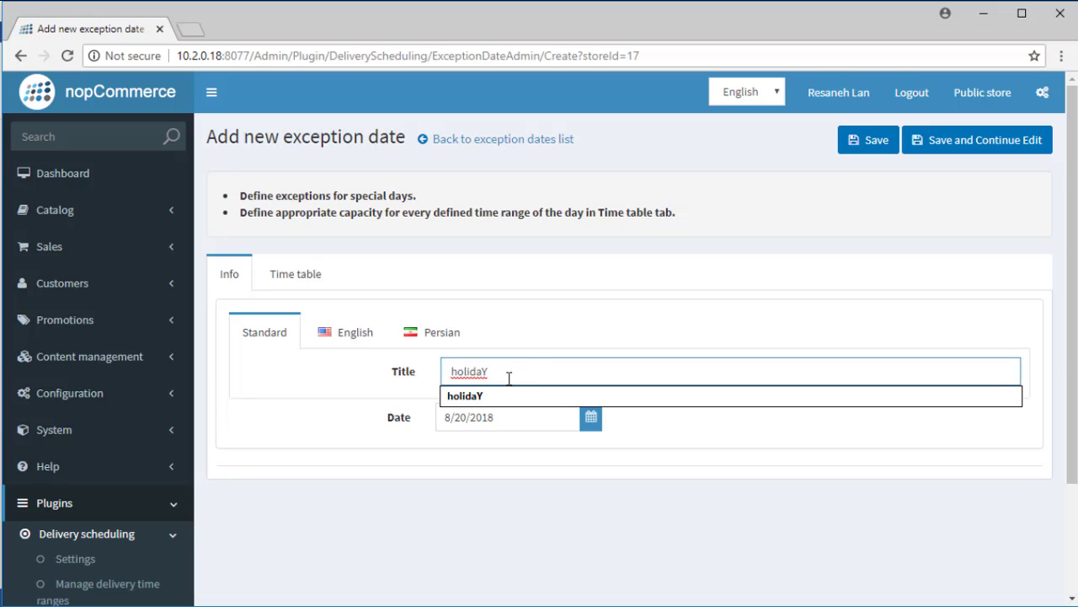
key("Return")
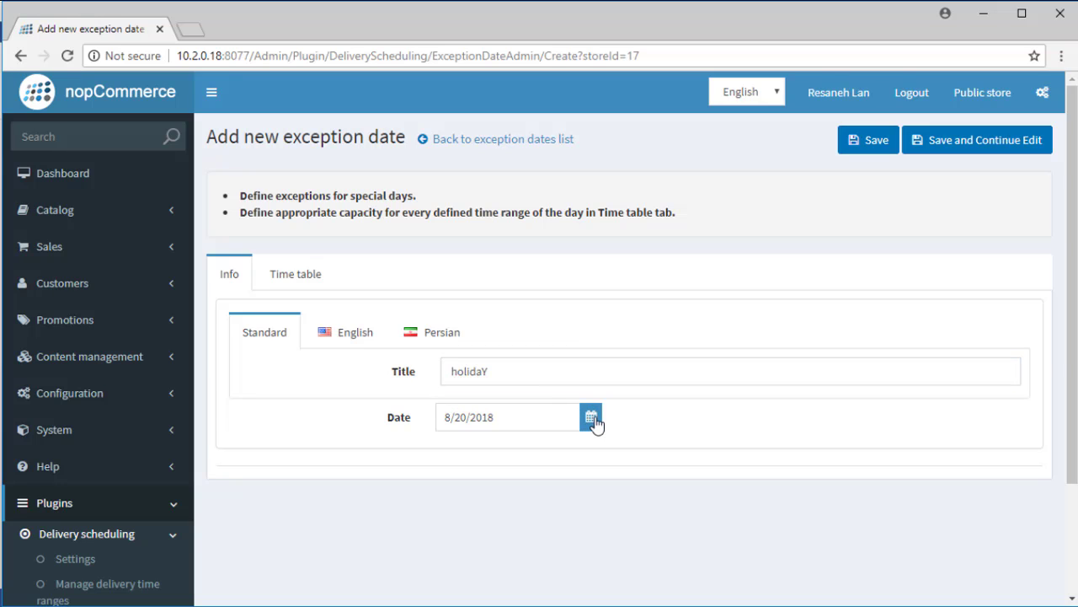
Set the exception date to 8/22/2018 and save it.
left_click(592, 420)
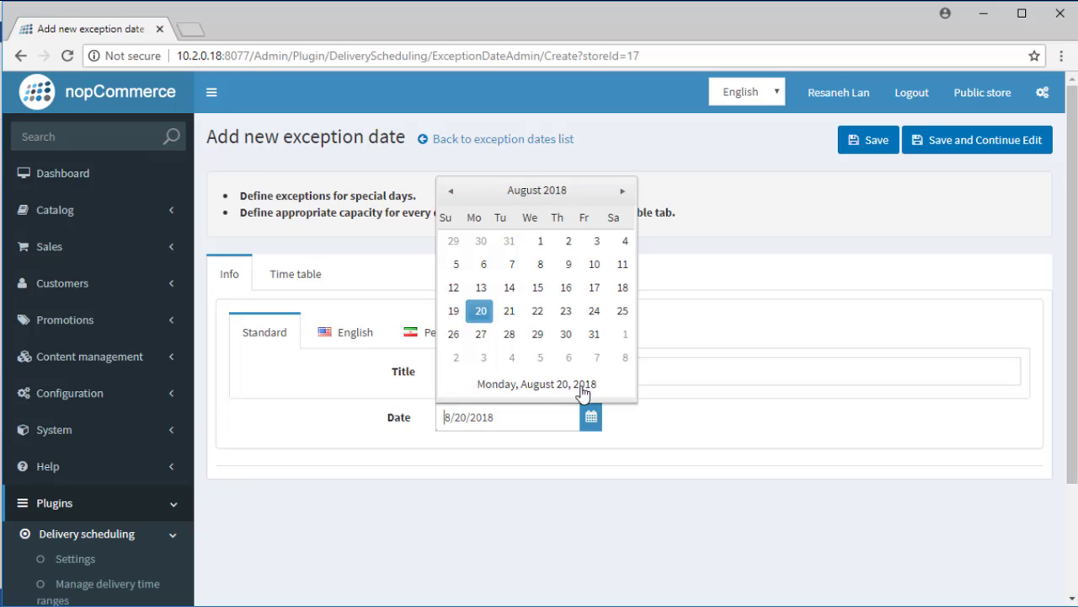
left_click(621, 192)
left_click(452, 192)
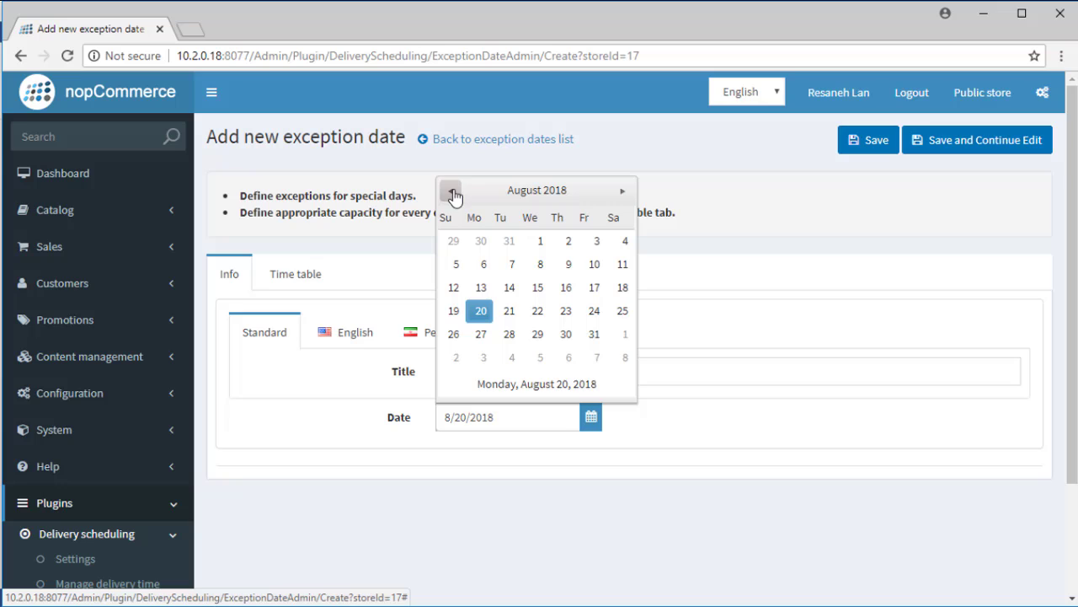
left_click(537, 311)
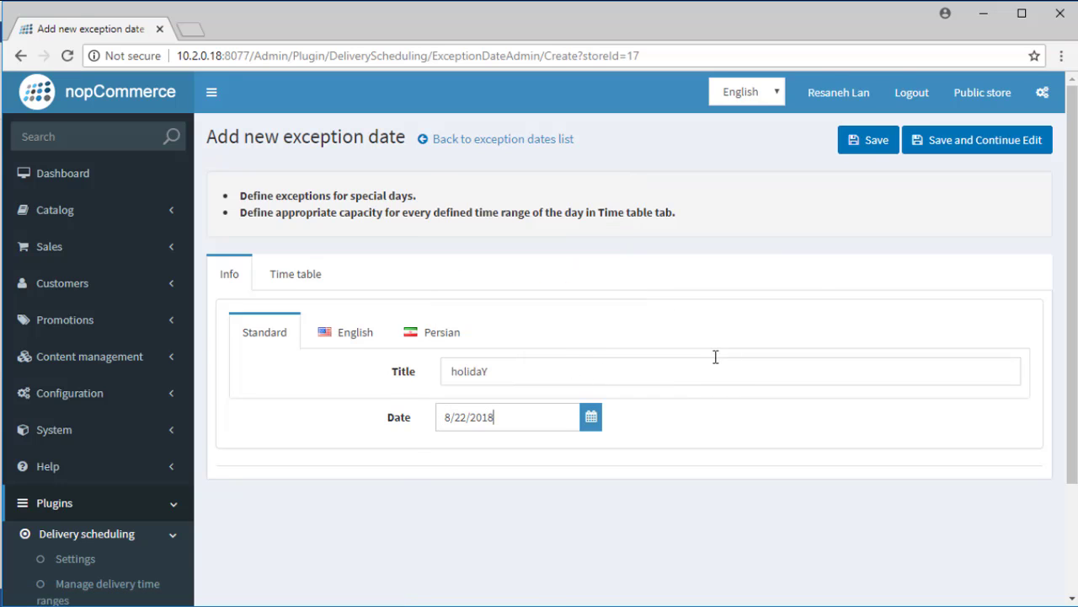
left_click(881, 150)
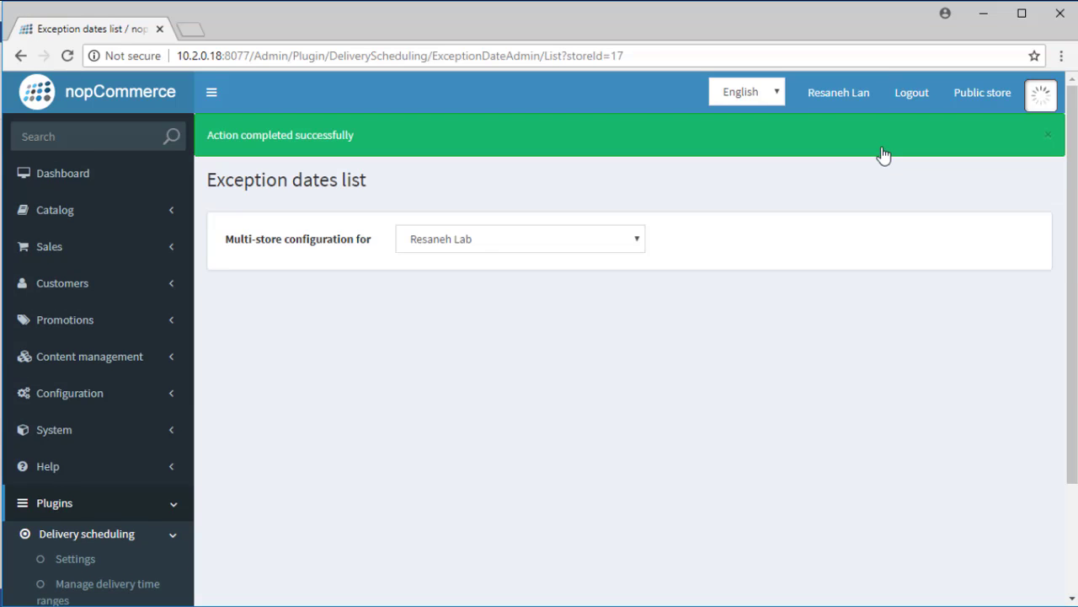
In the "holidaY" exception's time table, set the 7am to 12pm capacity to 02 for the "1st method" shipping method and save.
left_click(653, 397)
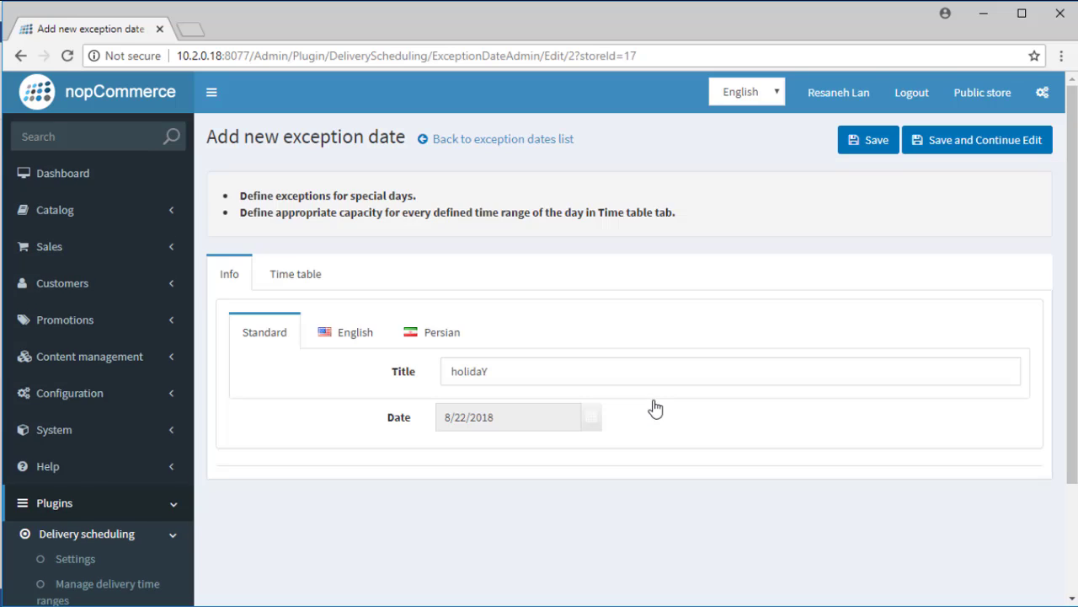
left_click(308, 283)
left_click(673, 328)
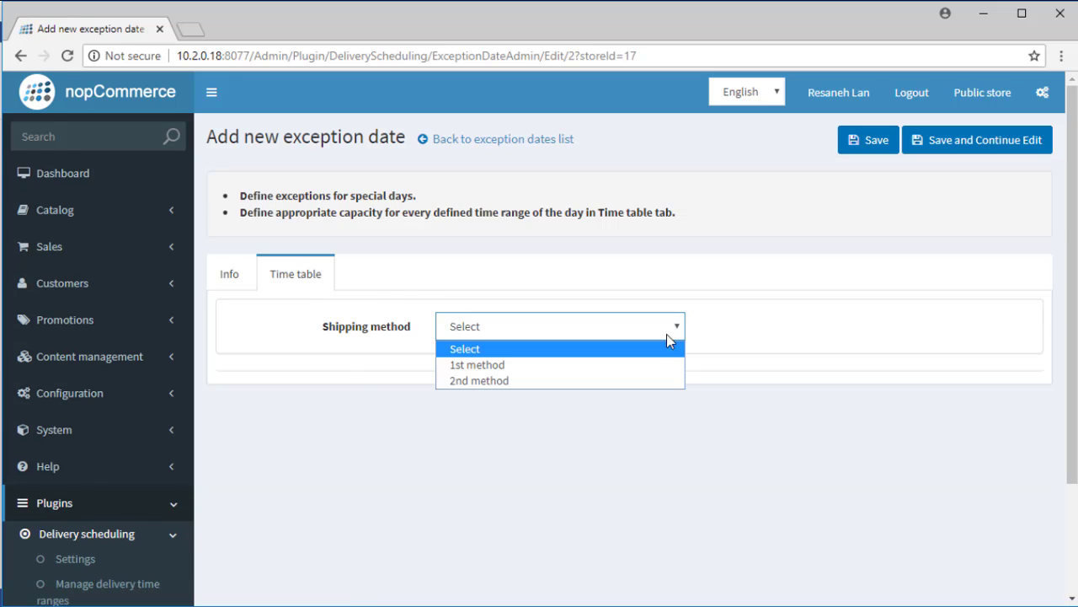
left_click(658, 365)
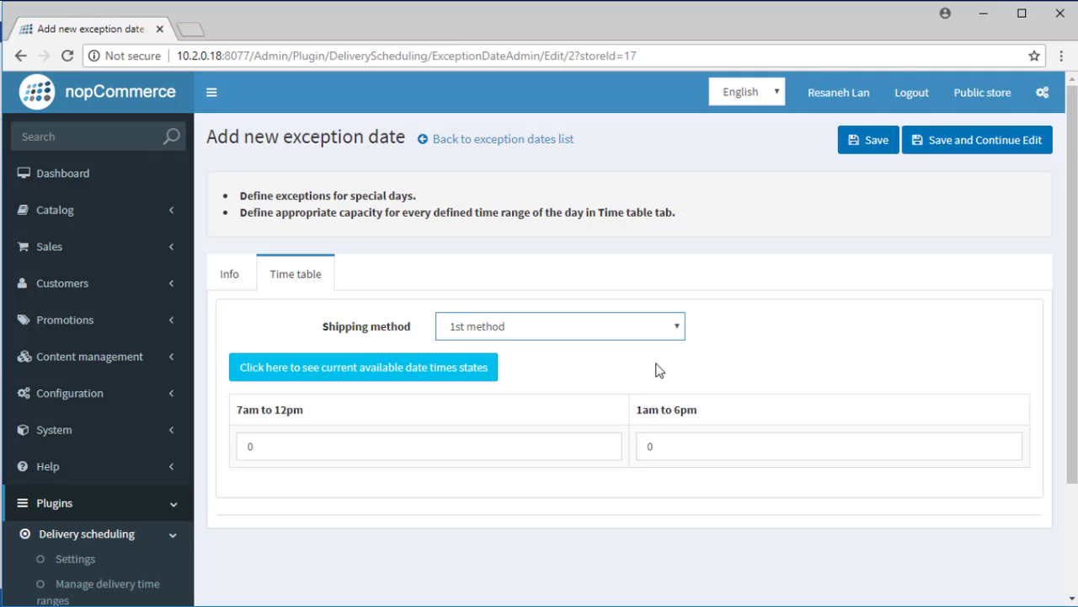
scroll(660, 371, "down", 1)
left_click(438, 359)
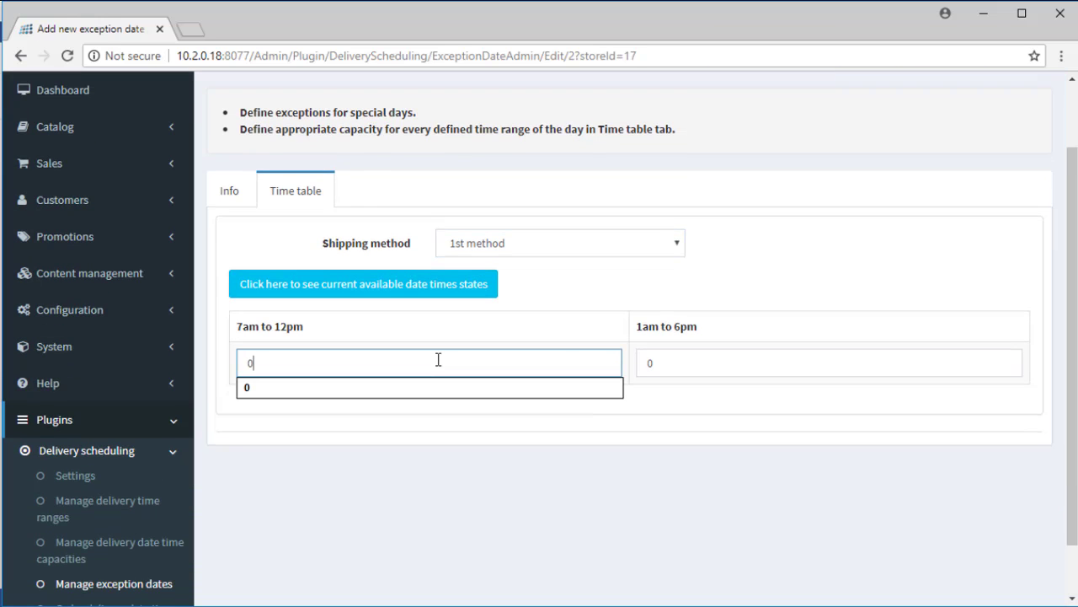
type("2")
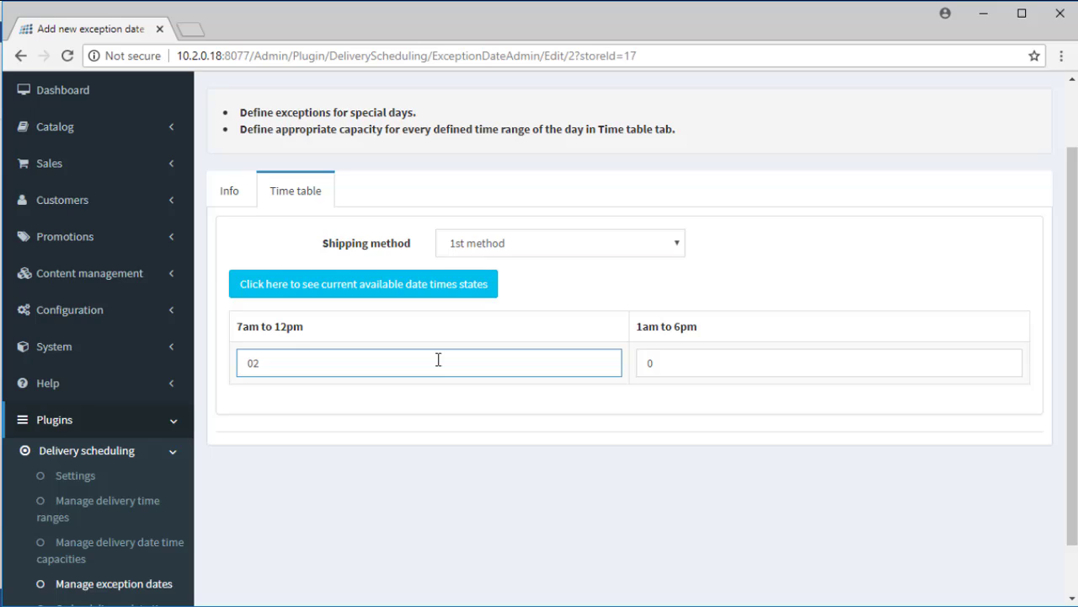
scroll(471, 363, "up", 1)
left_click(856, 139)
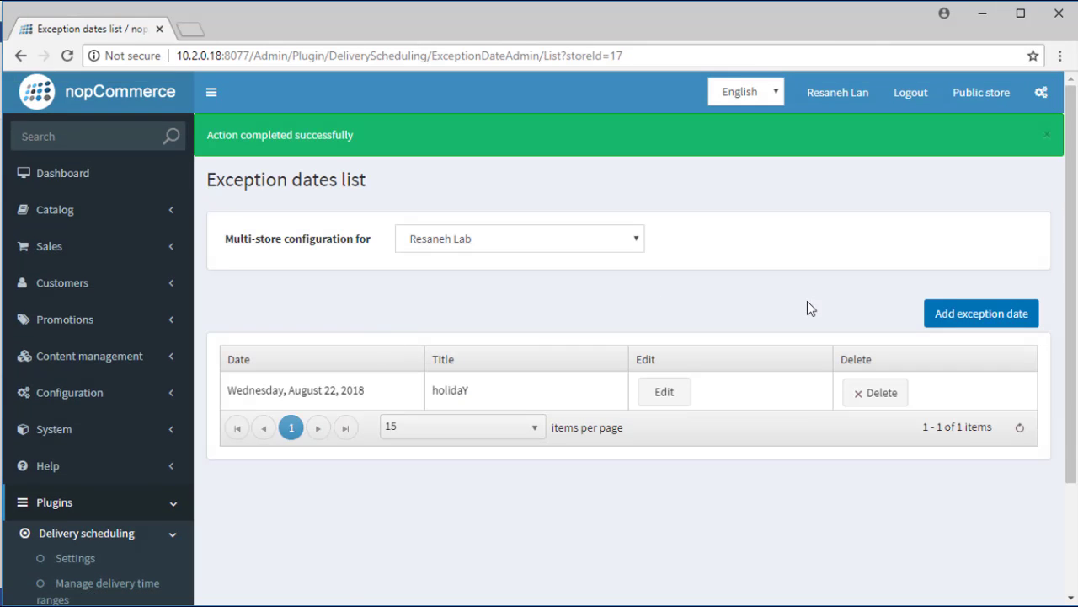
Reopen the "holidaY" exception's time table for "1st method" and examine the current available date times in an enlarged window.
left_click(671, 391)
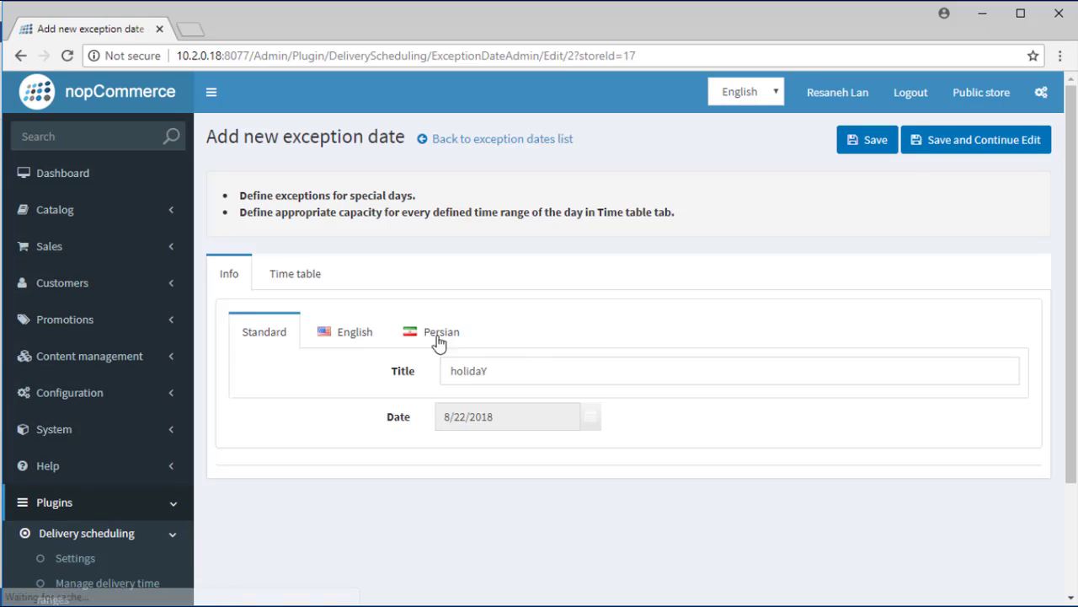
left_click(305, 278)
left_click(590, 335)
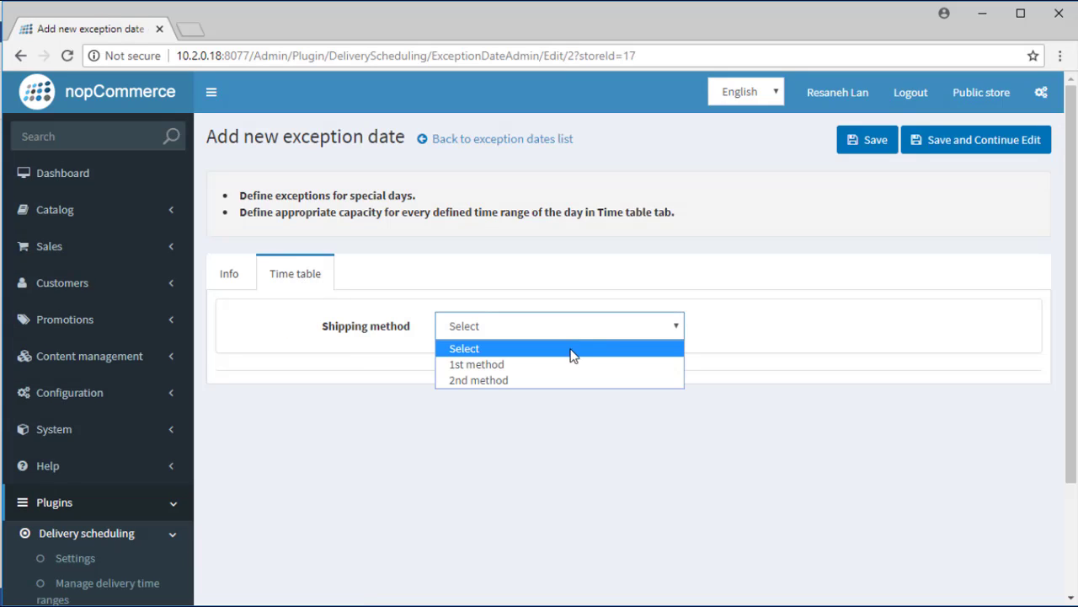
left_click(568, 364)
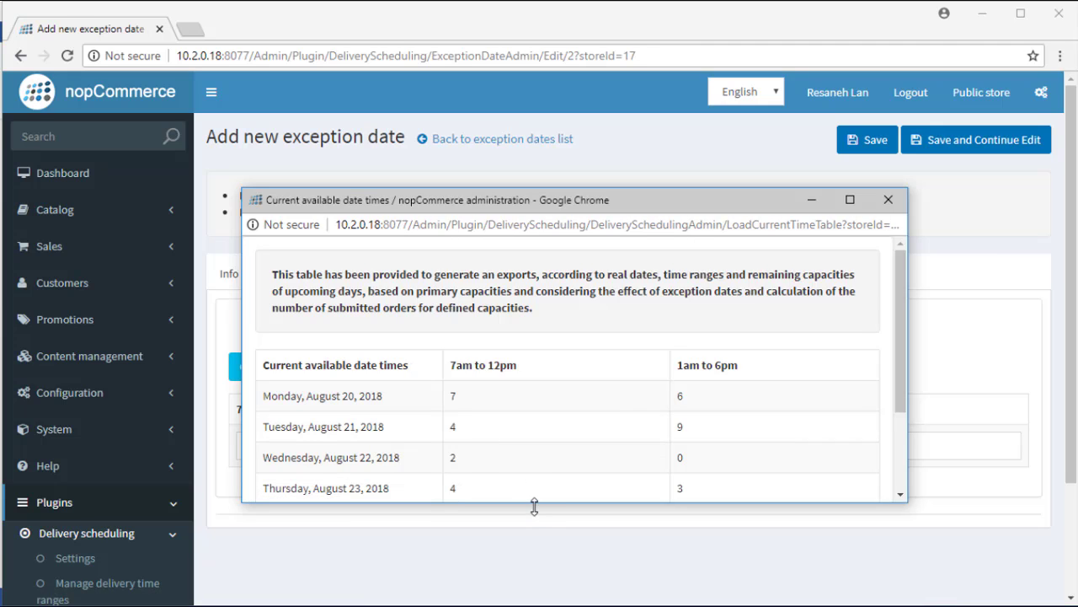
left_click_drag(534, 506, 518, 584)
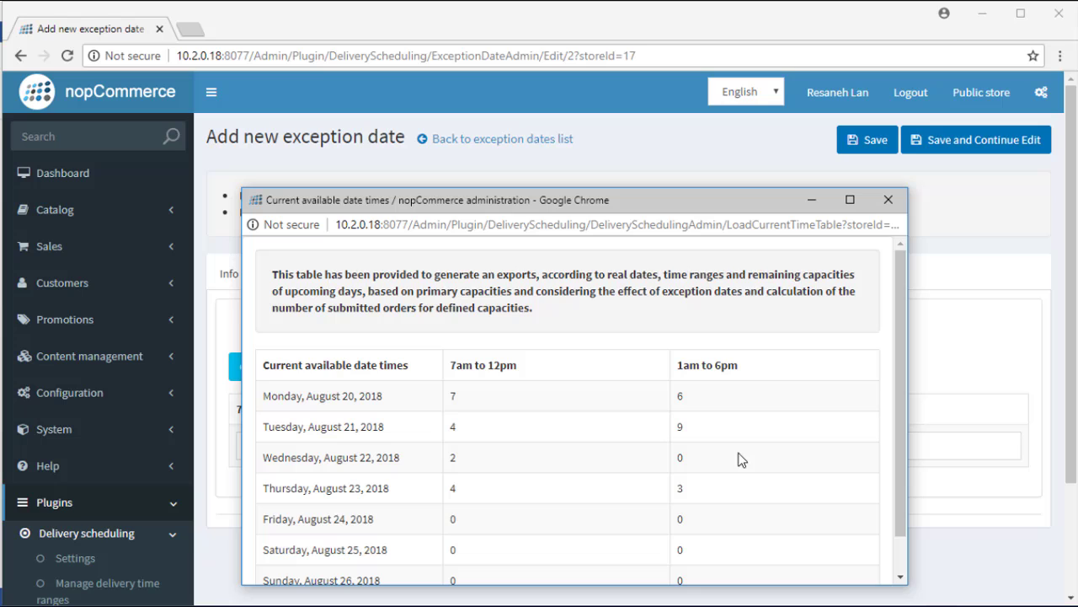
Close the available date times window and inspect the shipping method, From date and To date filters of the order delivery date times list.
left_click(889, 201)
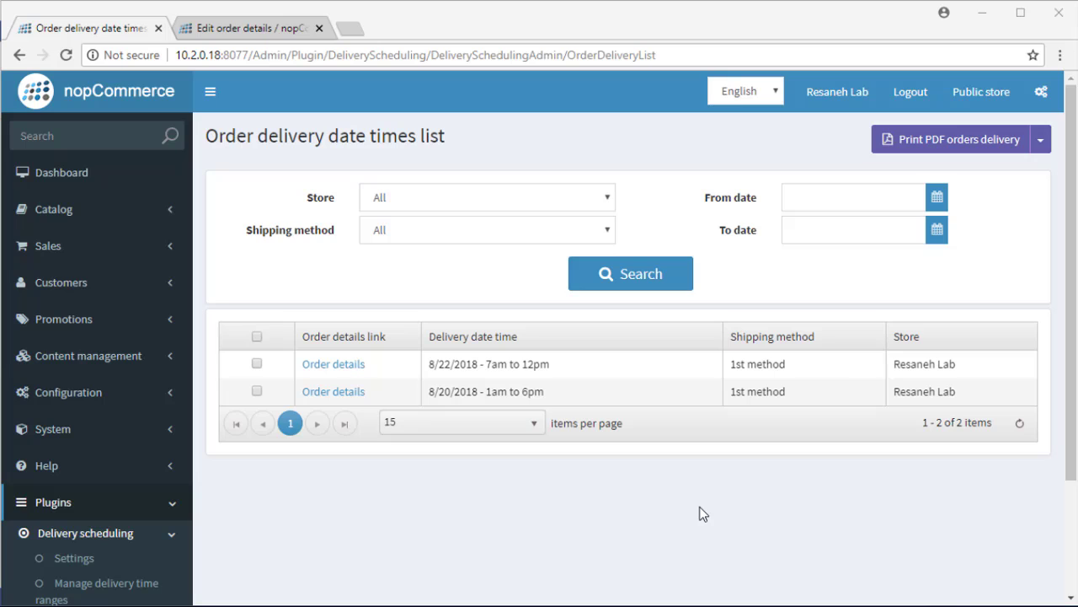
left_click(608, 238)
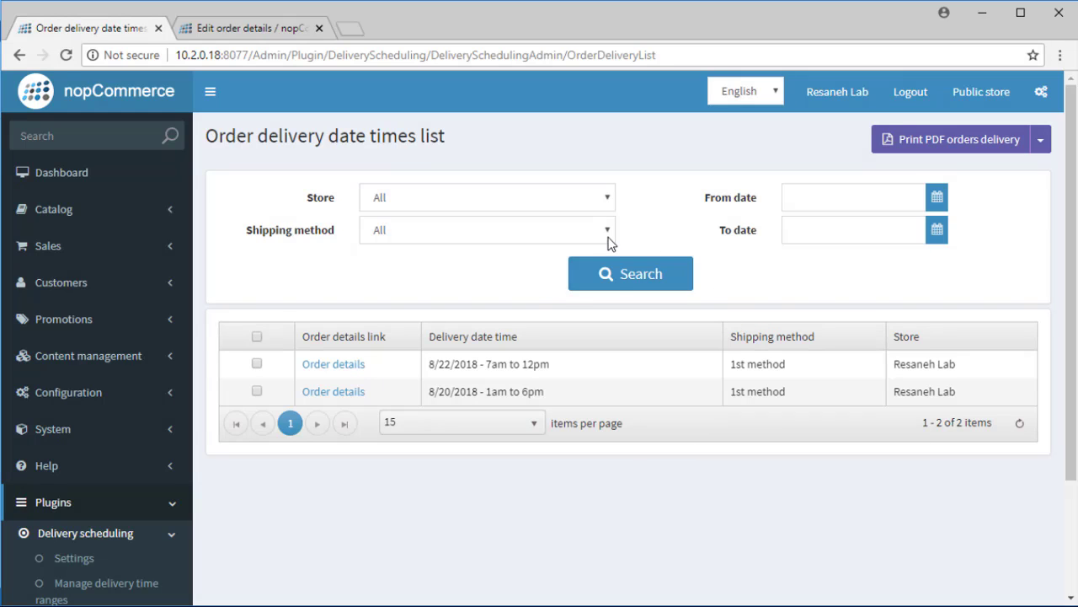
left_click(608, 238)
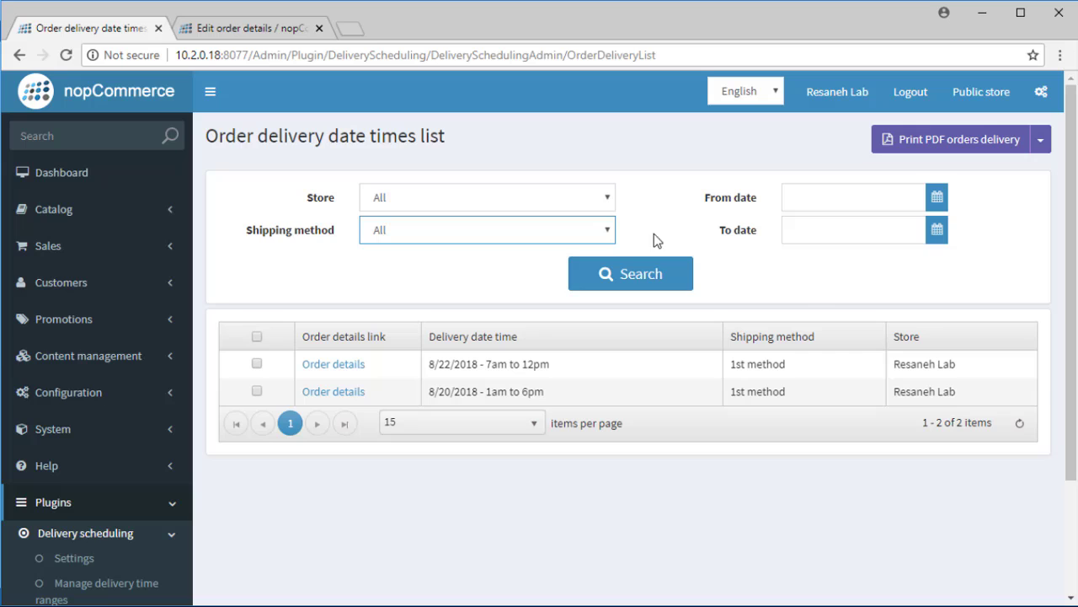
left_click(941, 198)
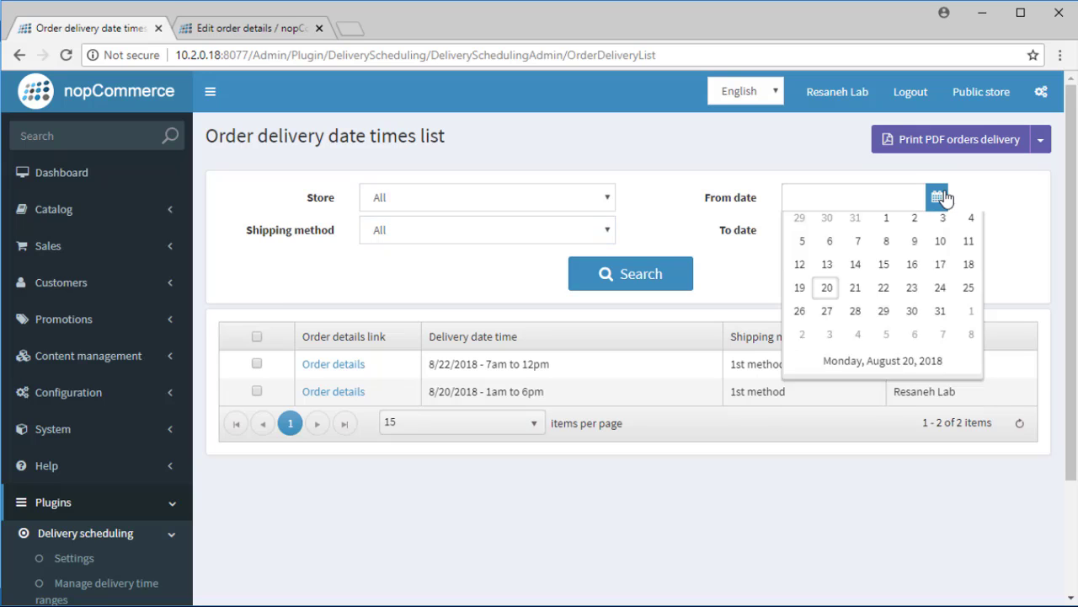
left_click(937, 230)
left_click(937, 232)
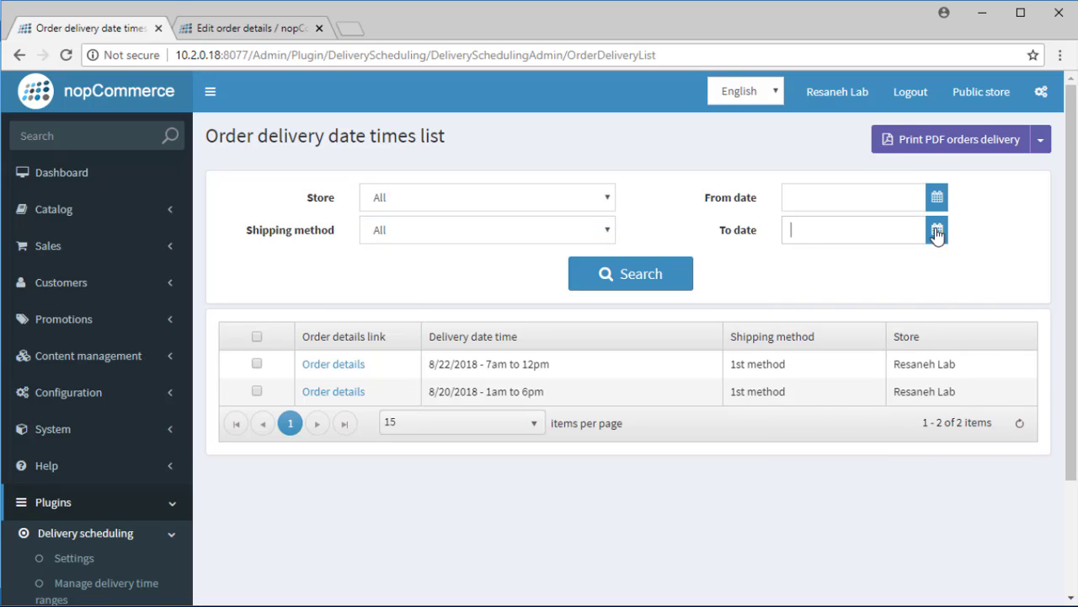
Open an order's details from the sales orders and view its DeliveryScheduling information.
left_click(109, 248)
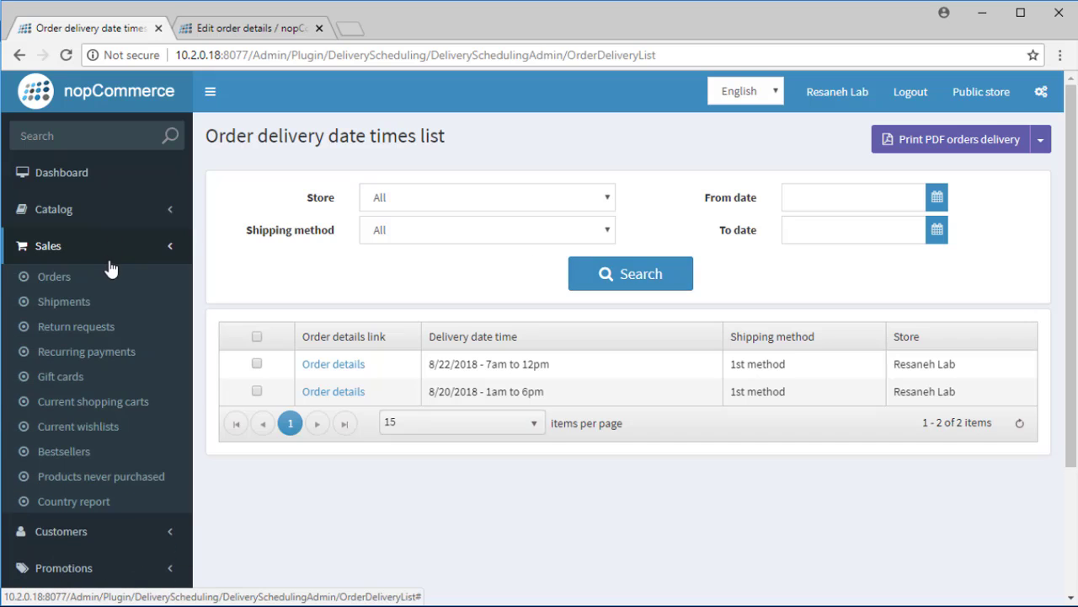
left_click(98, 278)
scroll(552, 384, "down", 1)
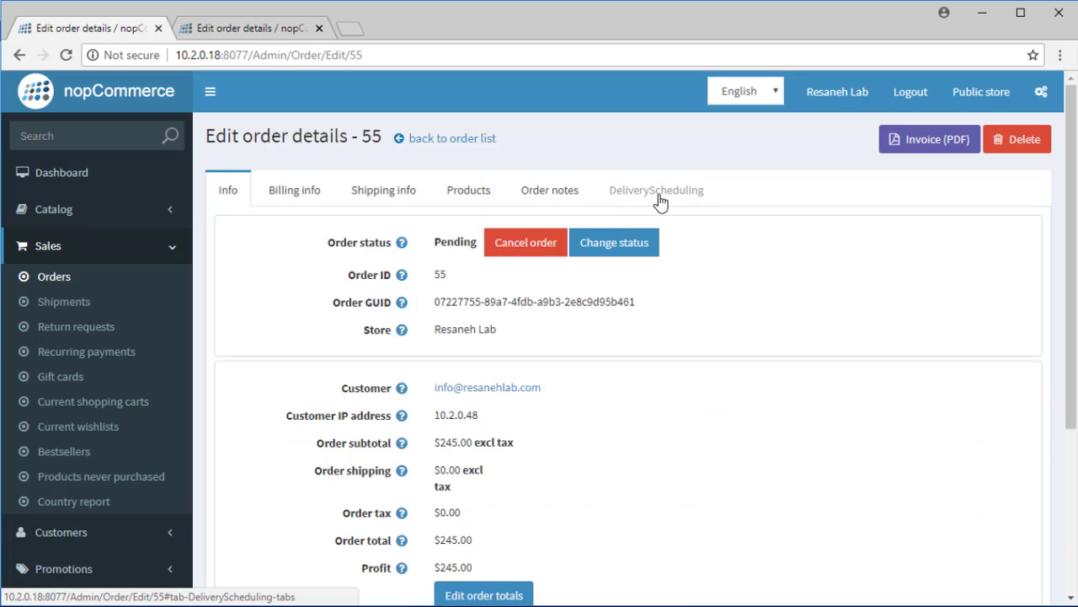
left_click(658, 194)
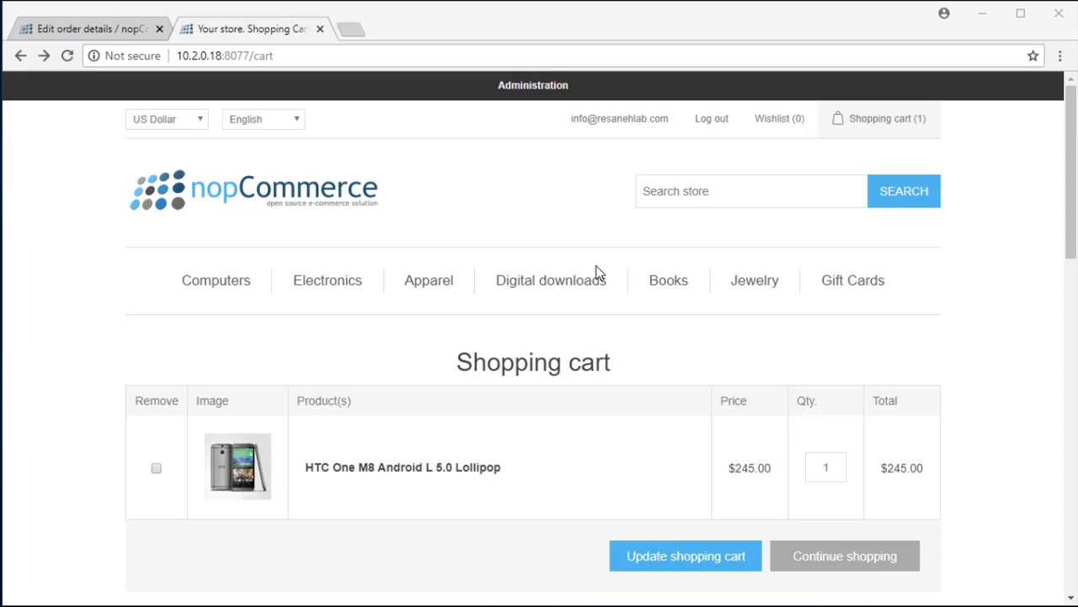
Check out the store's shopping cart and continue with the saved billing and shipping addresses to the shipping method stage.
scroll(596, 273, "down", 5)
left_click(799, 423)
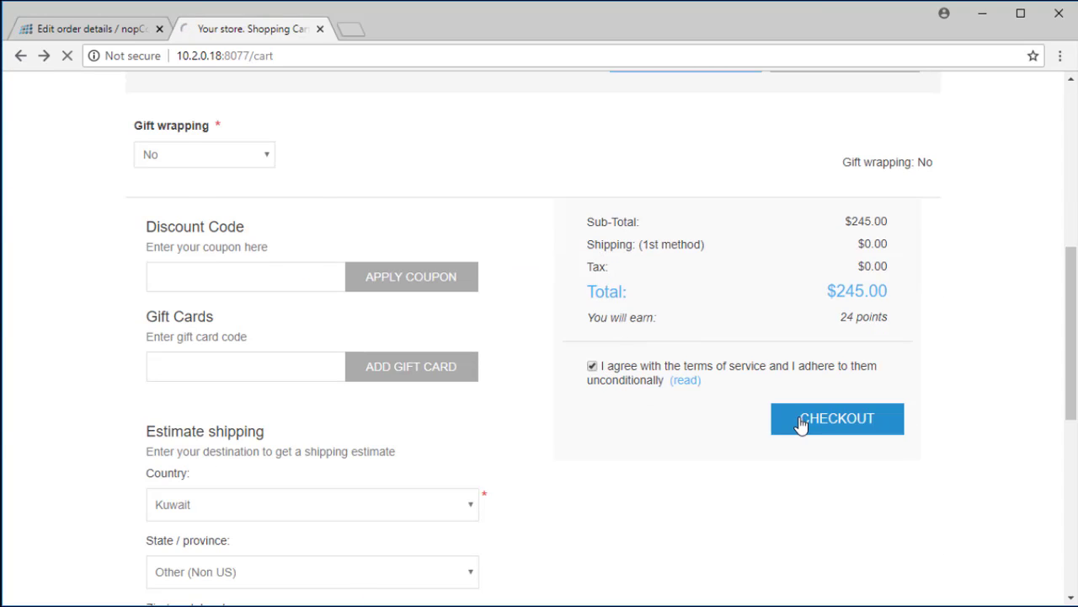
left_click(524, 556)
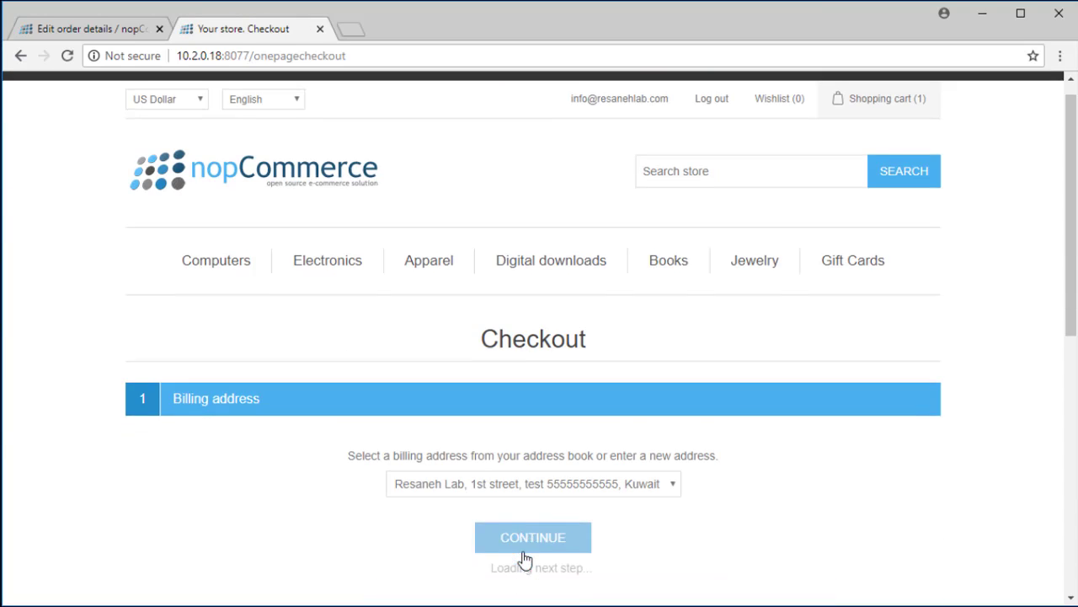
left_click(539, 480)
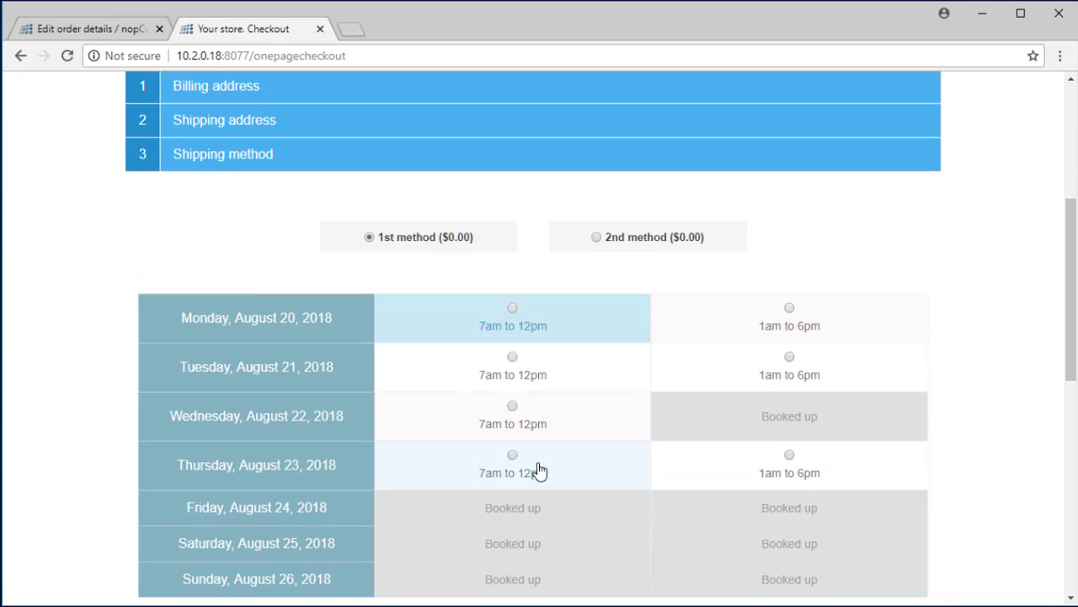
Compare the delivery slots offered for "2nd method" and "1st method", ending with "1st method" selected.
left_click(595, 154)
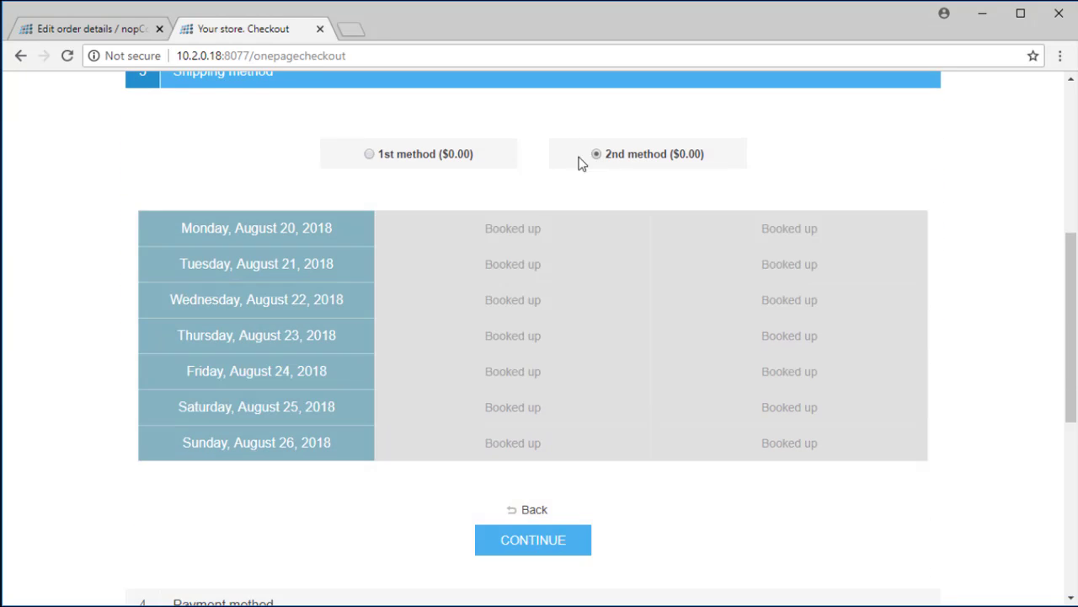
left_click(369, 154)
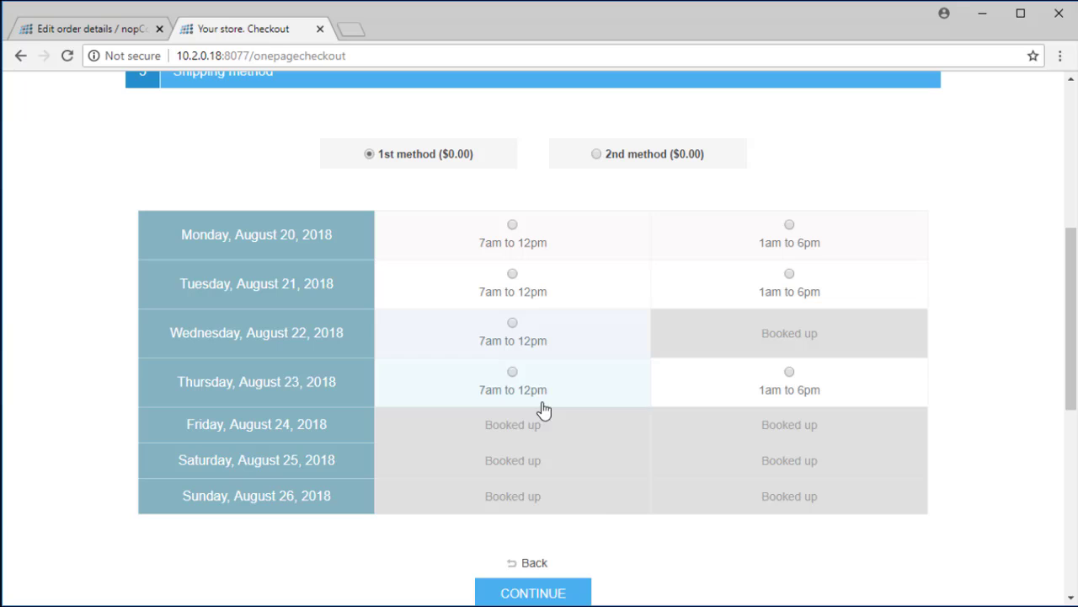
scroll(650, 574, "down", 1)
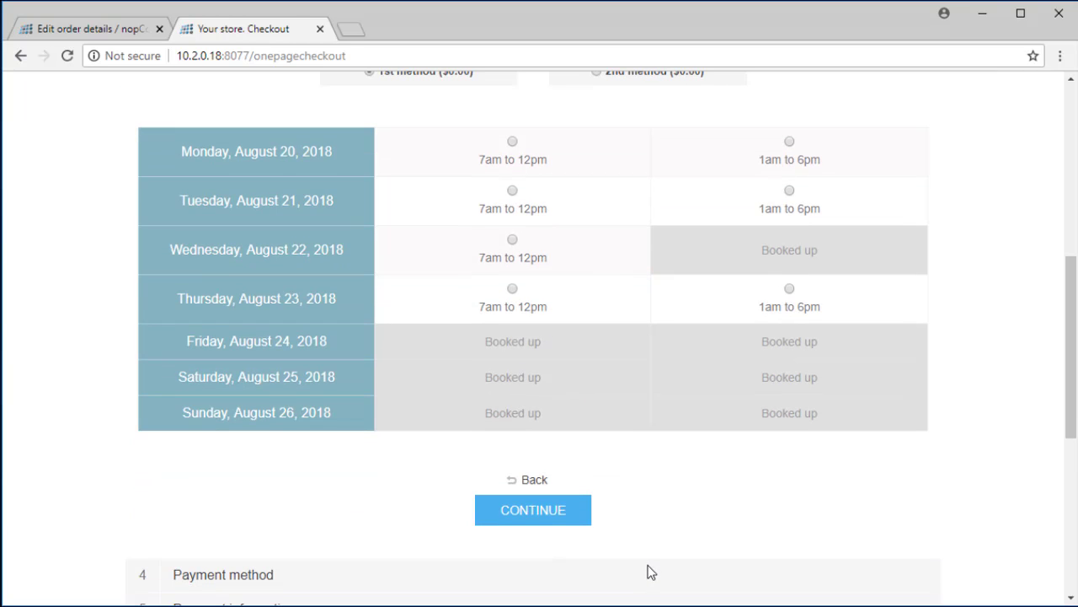
scroll(650, 567, "up", 1)
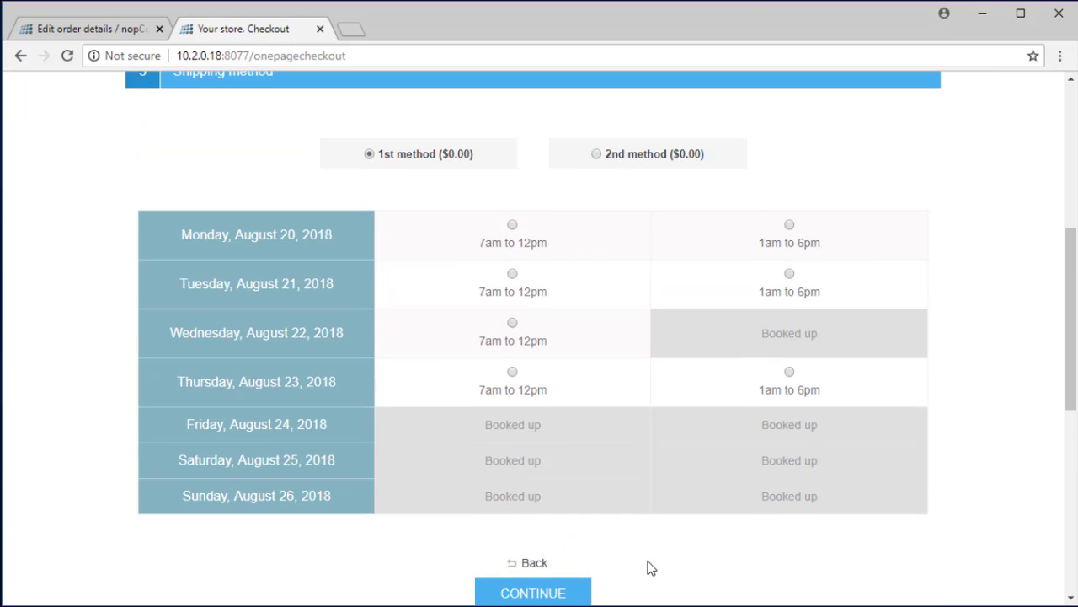